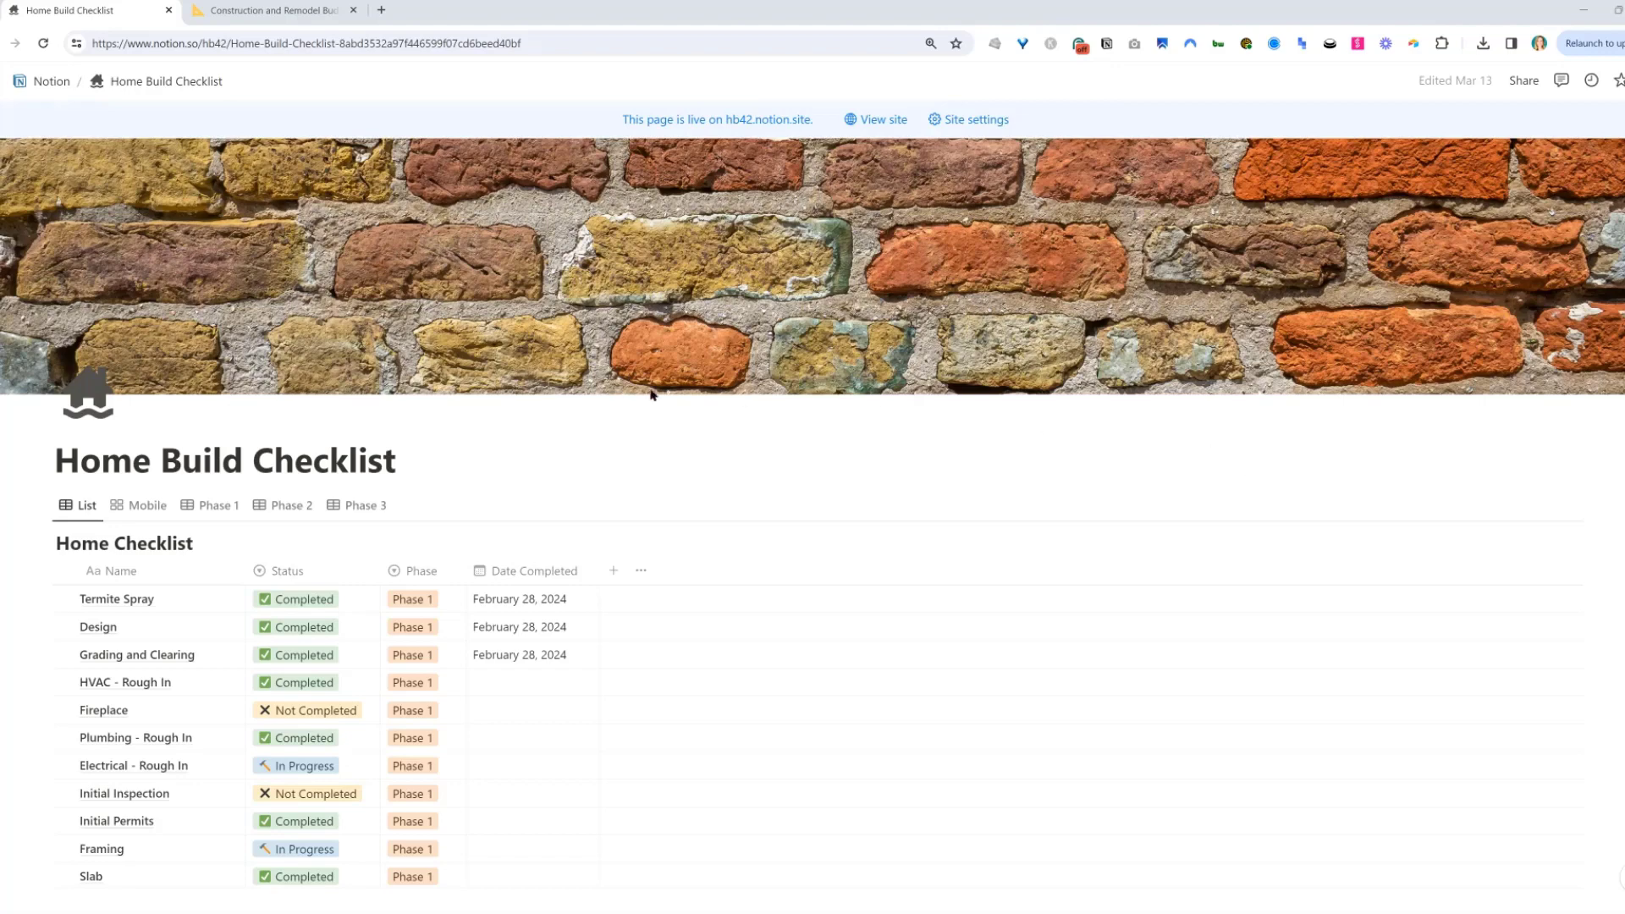
Scroll through the Home Checklist items and review the status options for Termite Spray.
{"action": "scroll", "coordinate": [7, 383], "scroll_direction": "down", "scroll_amount": 2}
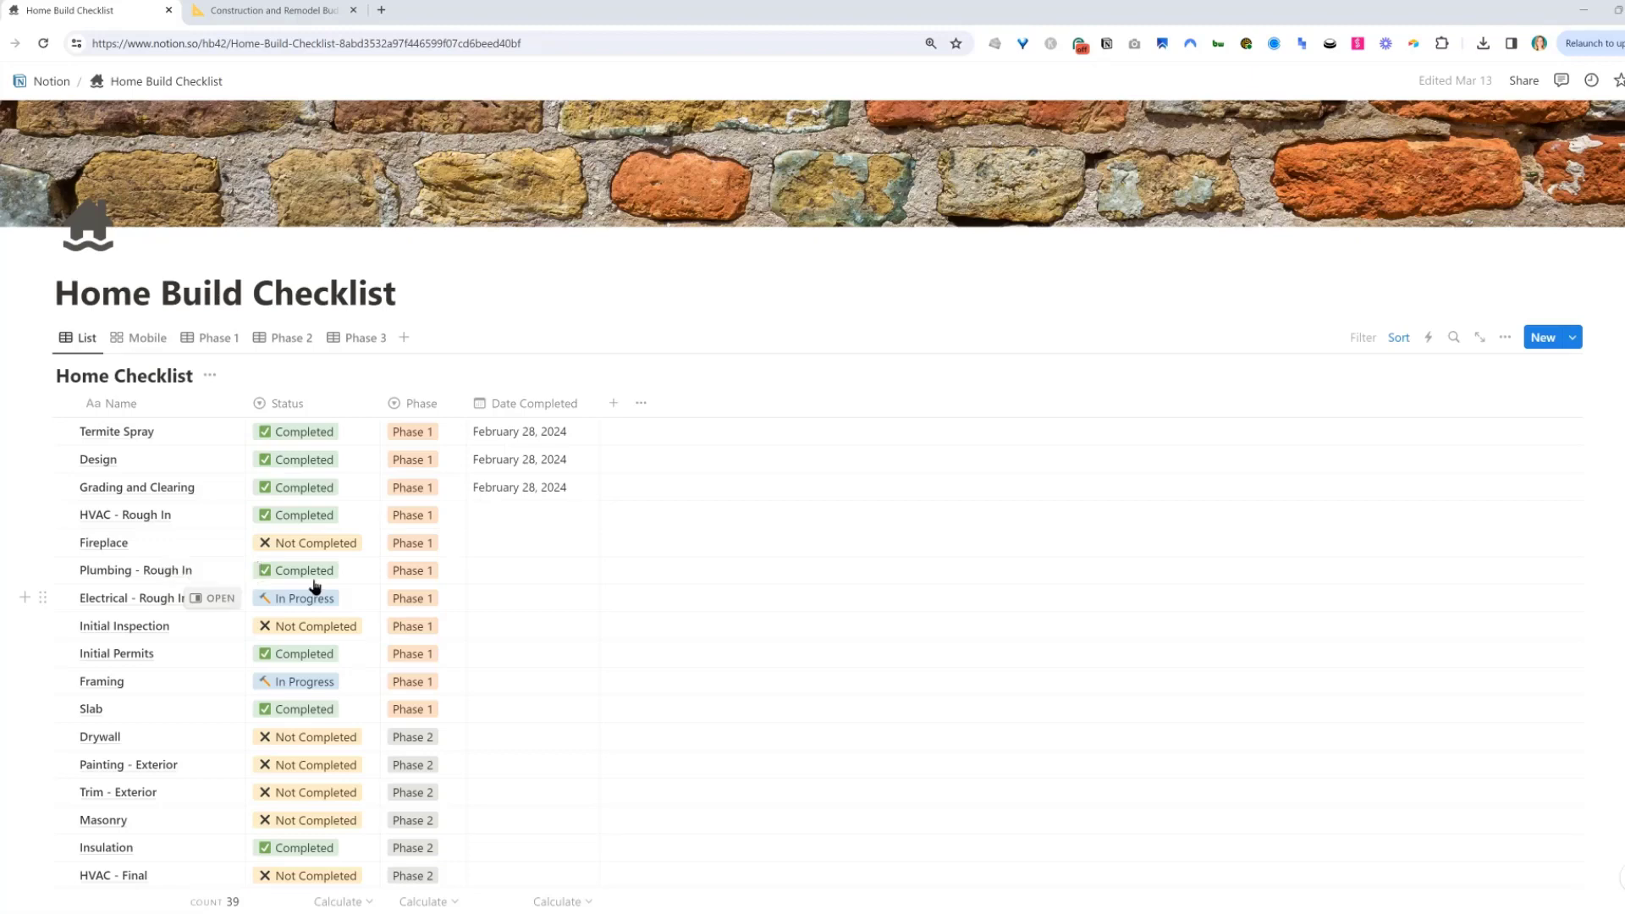
{"action": "scroll", "coordinate": [468, 528], "scroll_direction": "down", "scroll_amount": 3}
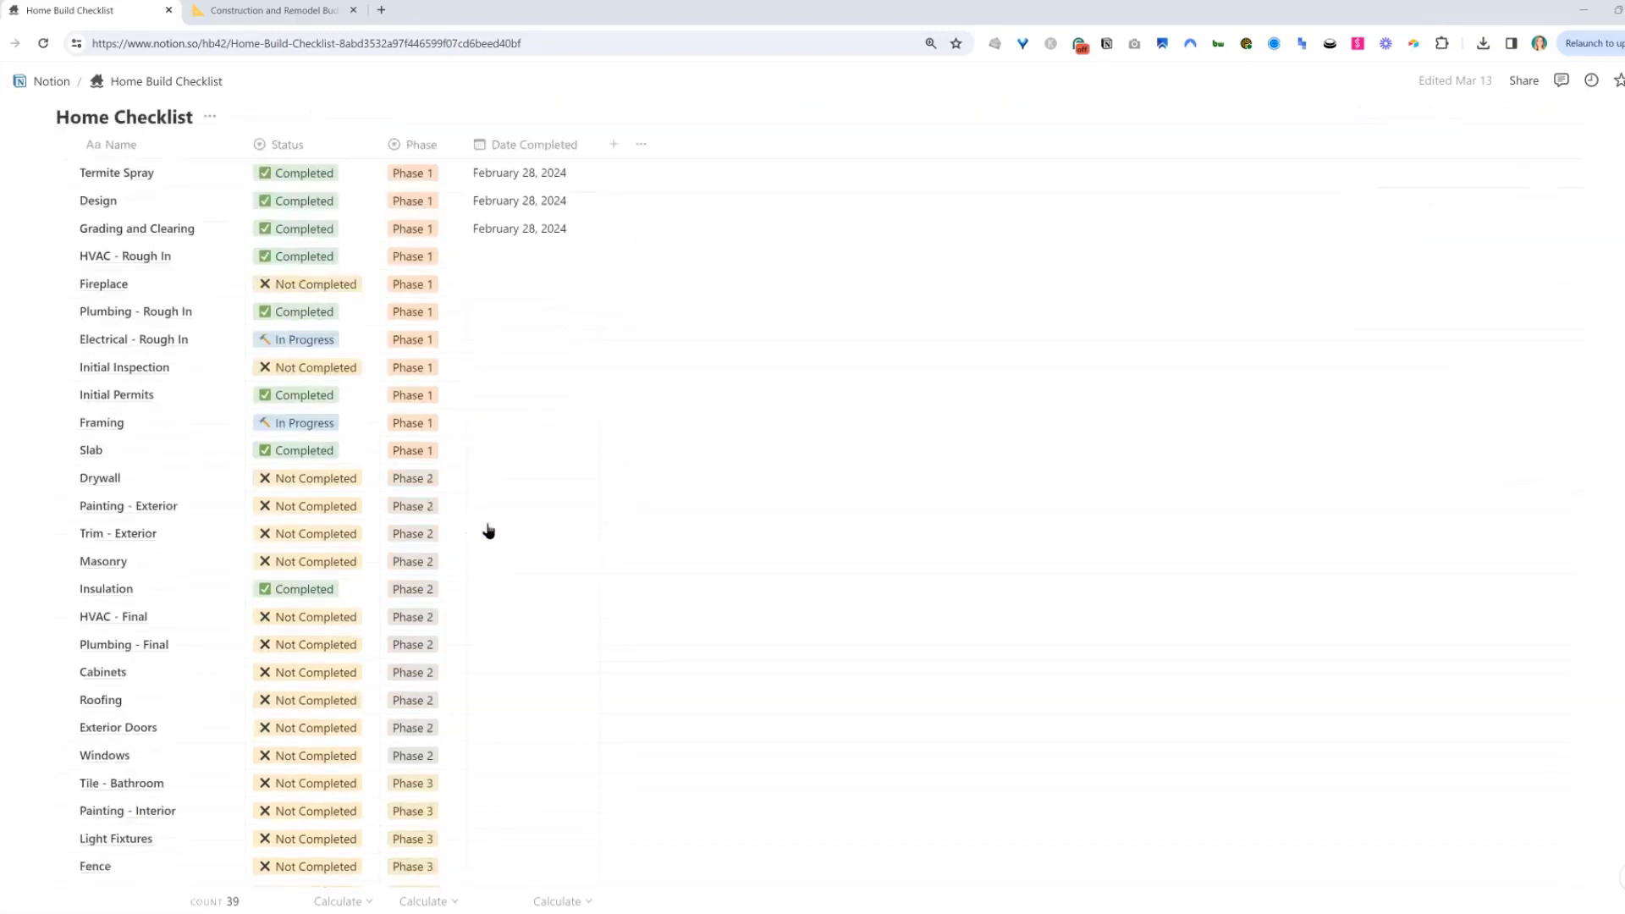
{"action": "scroll", "coordinate": [506, 684], "scroll_direction": "down", "scroll_amount": 1}
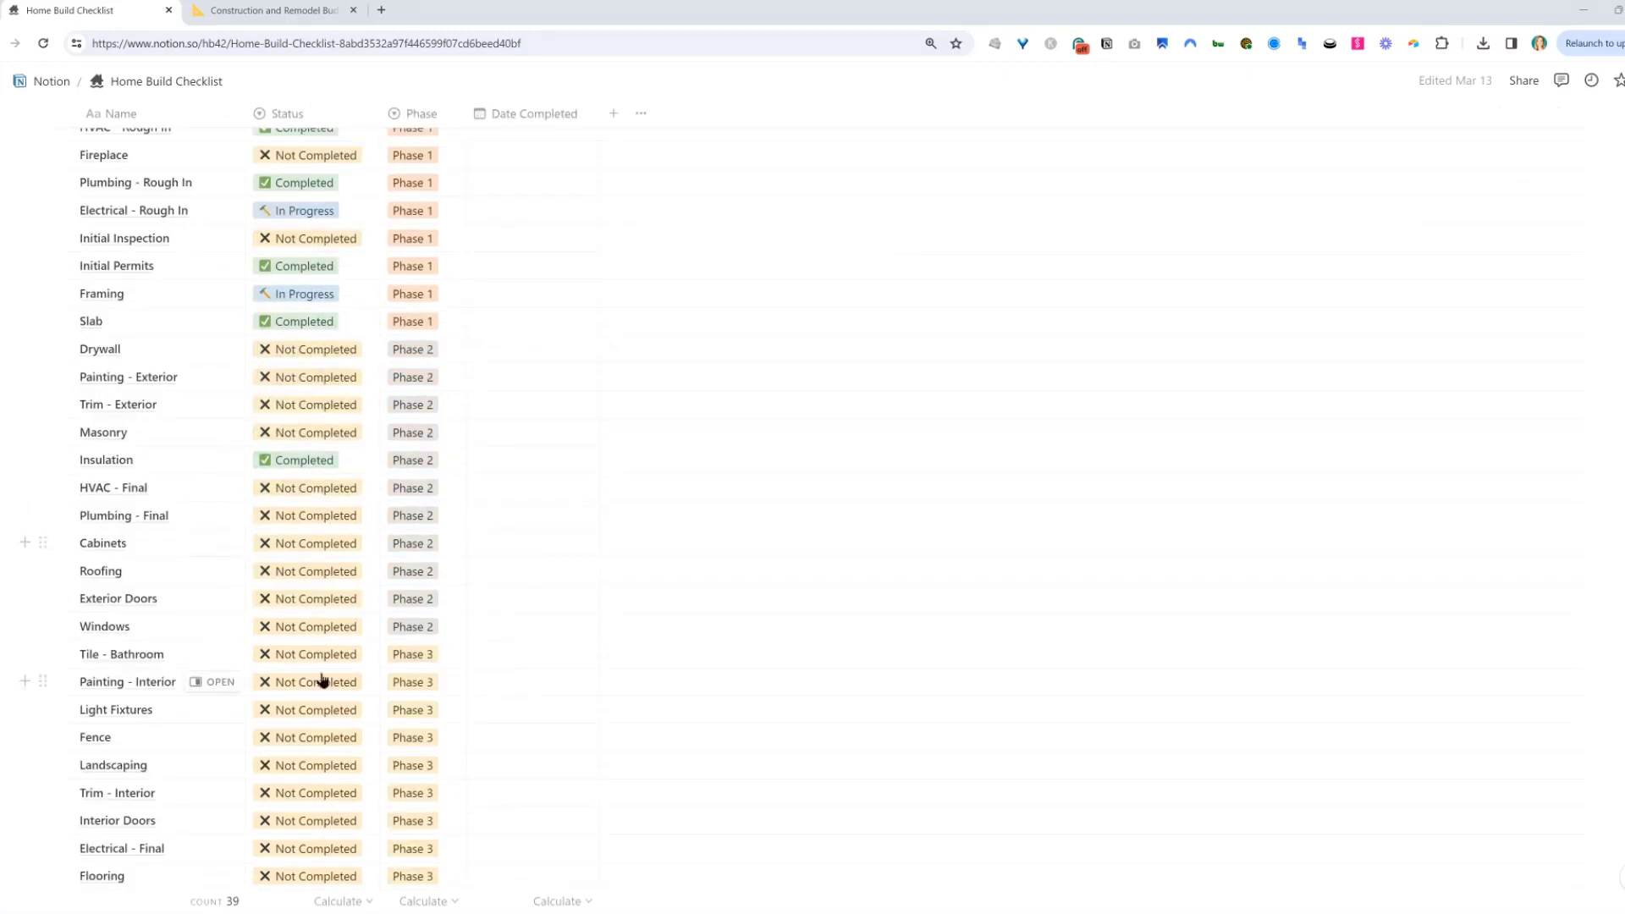
{"action": "scroll", "coordinate": [429, 700], "scroll_direction": "down", "scroll_amount": 1}
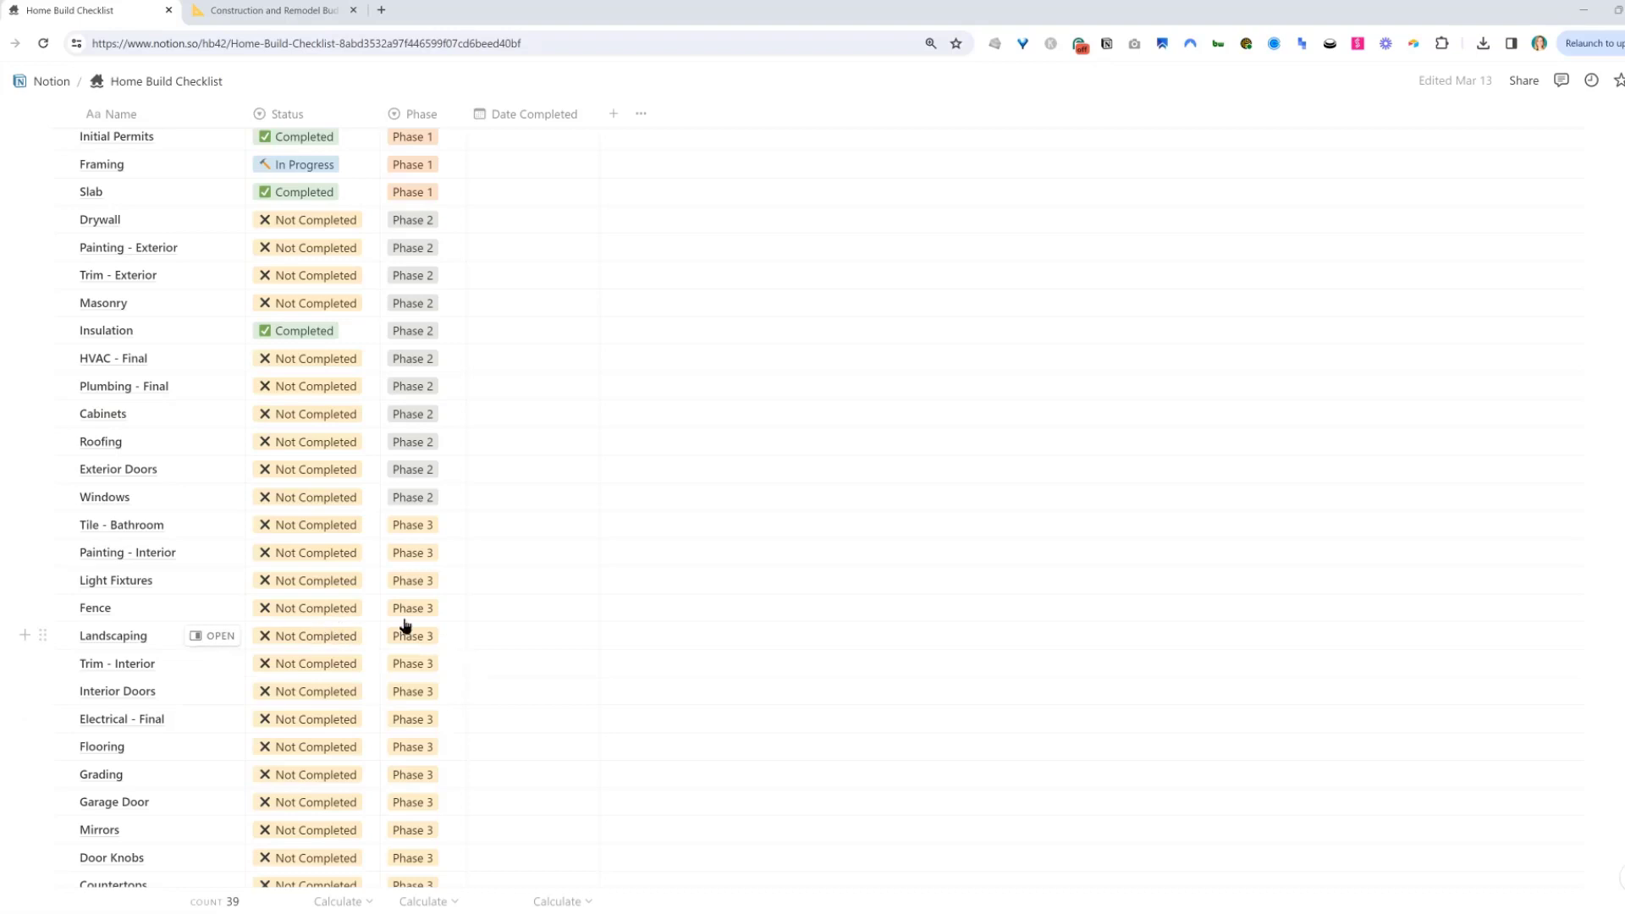
{"action": "scroll", "coordinate": [393, 625], "scroll_direction": "up", "scroll_amount": 5}
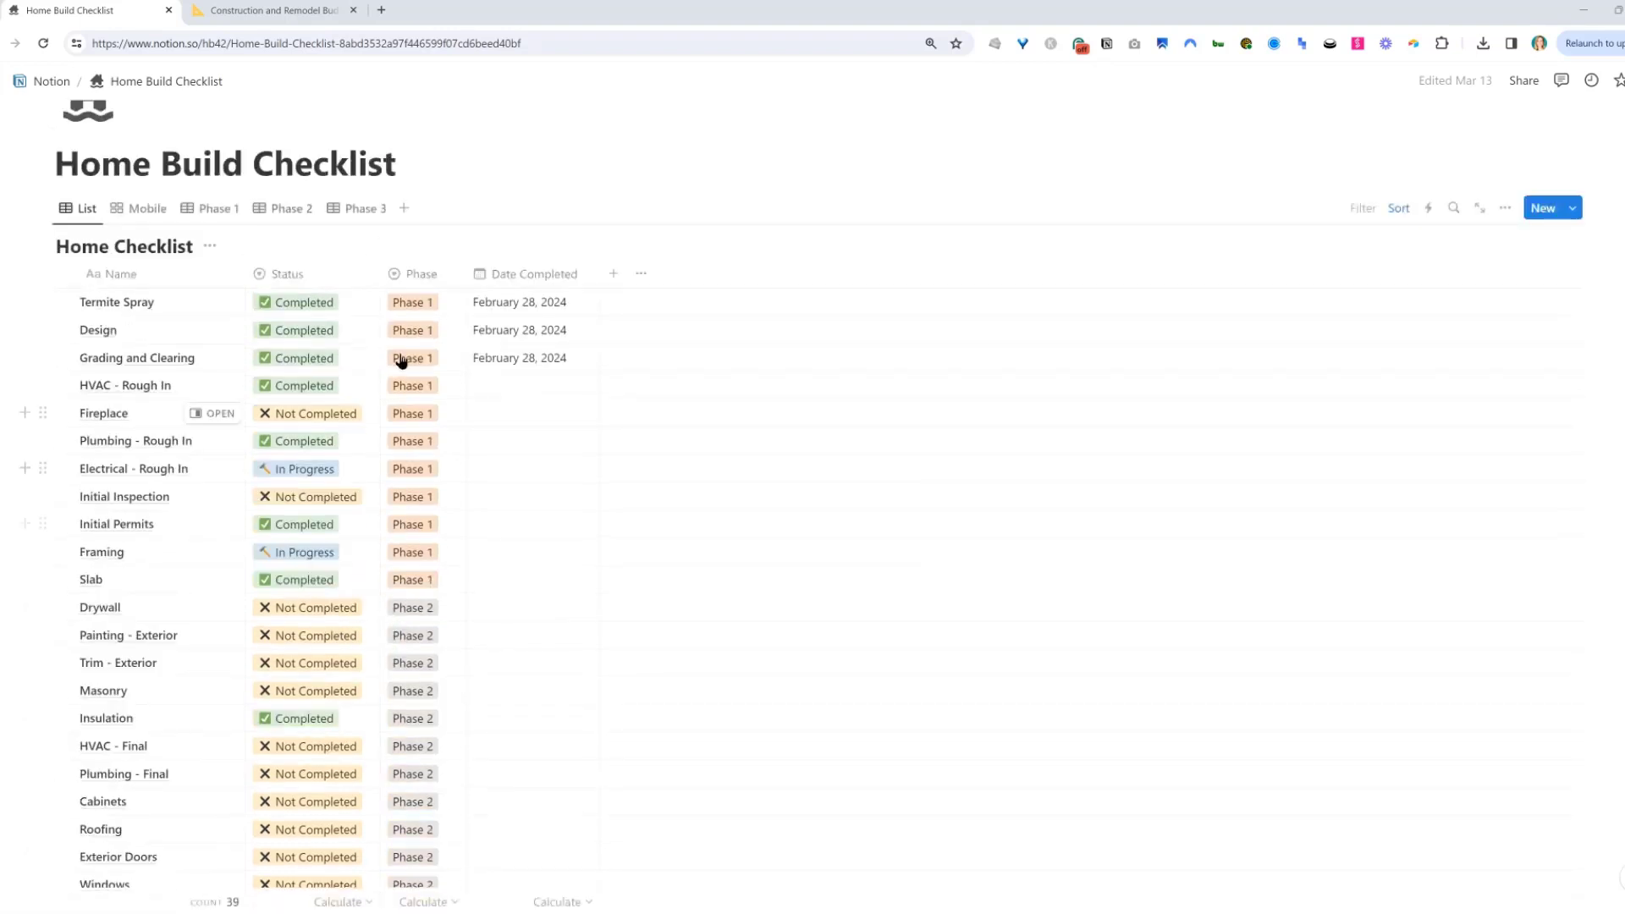
{"action": "left_click", "coordinate": [360, 307]}
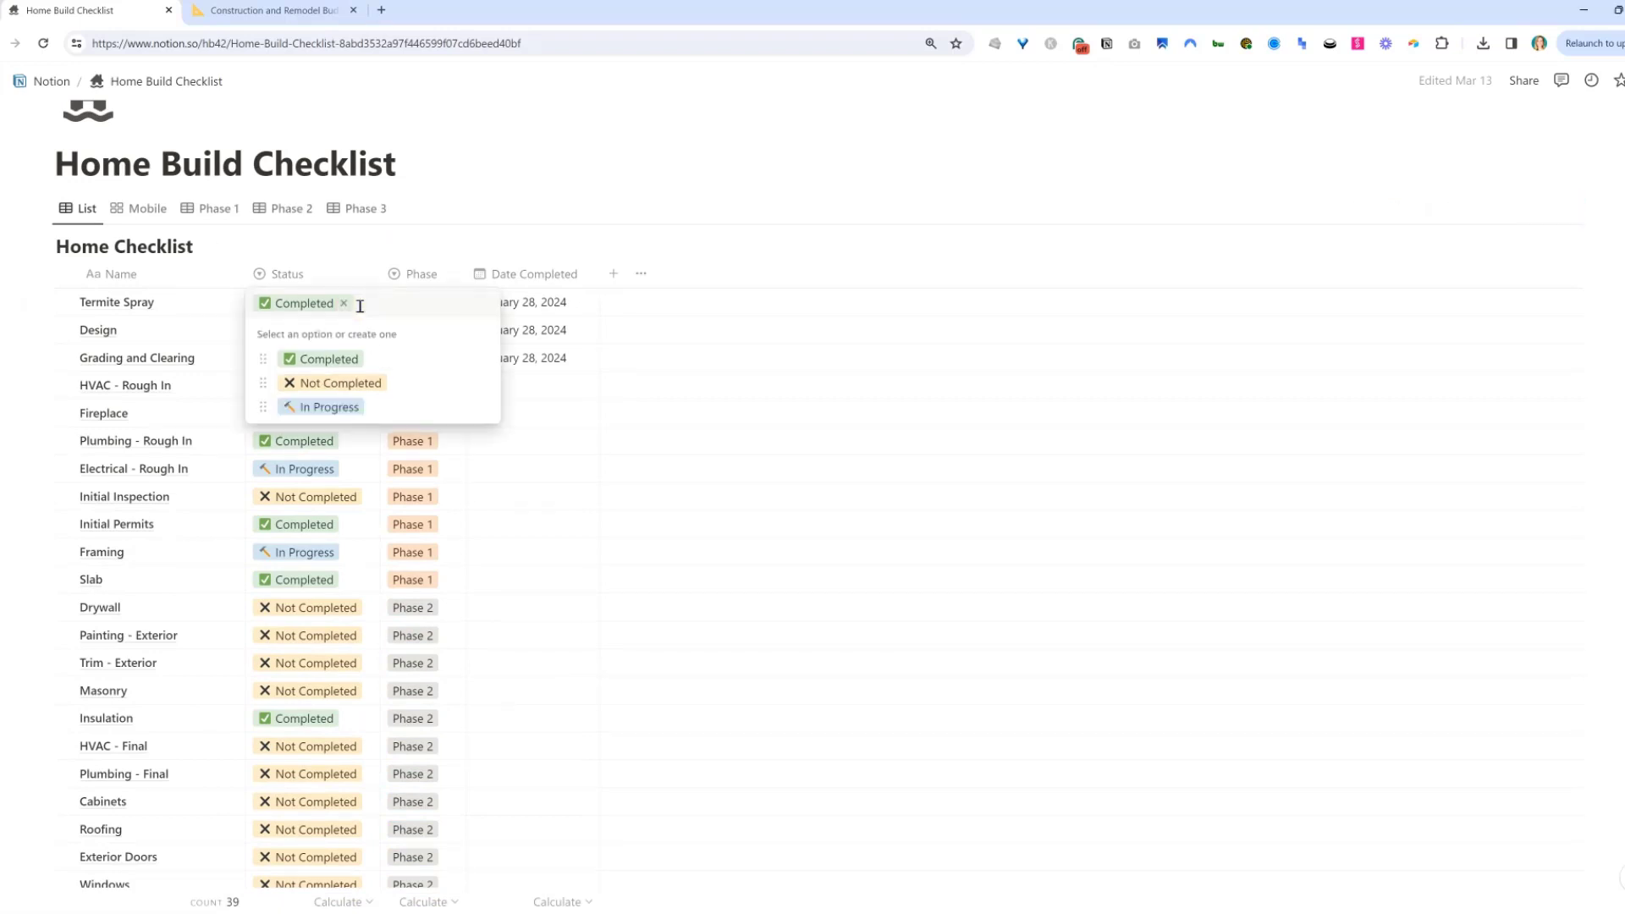
{"action": "left_click", "coordinate": [373, 362]}
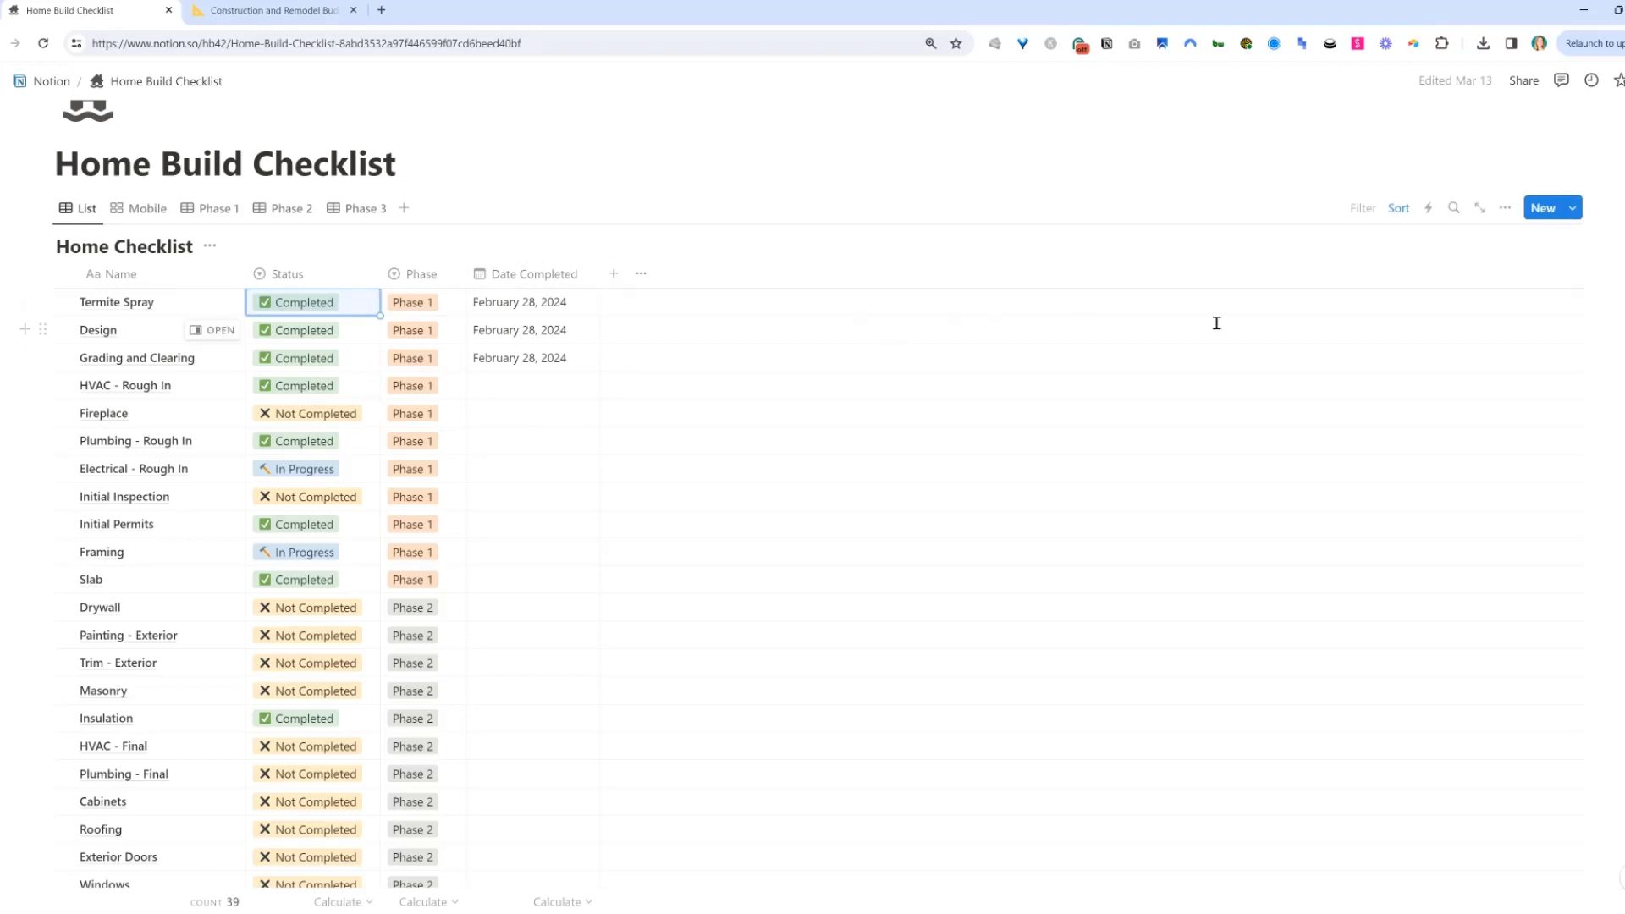
Add a new checklist item titled Call Contractors.
{"action": "left_click", "coordinate": [1543, 209]}
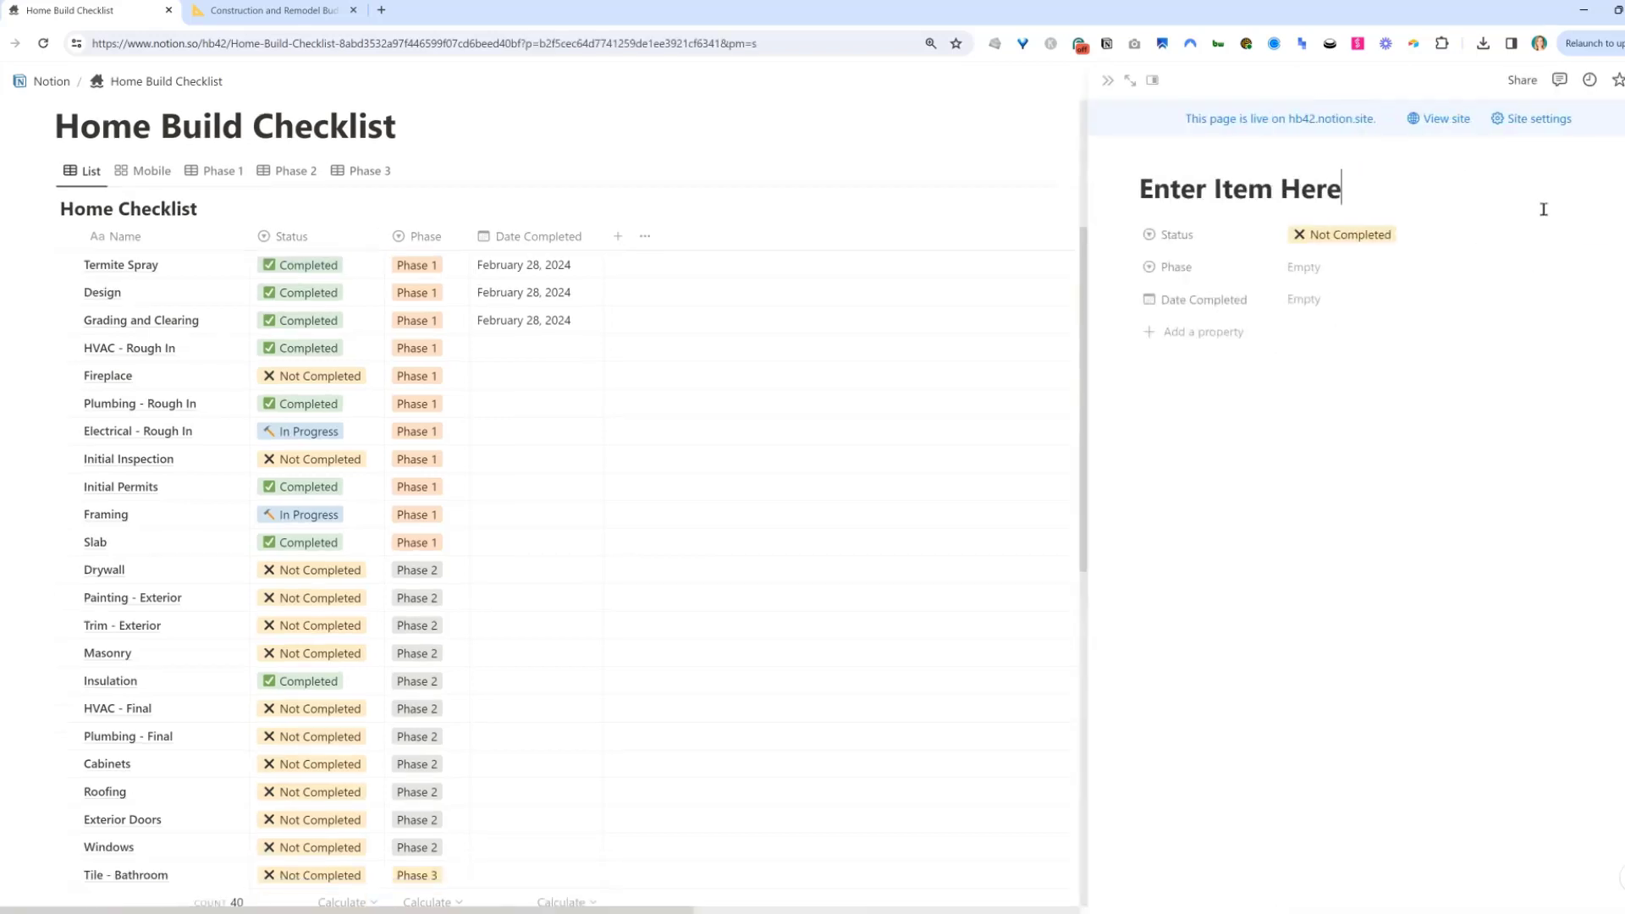
{"action": "triple_click", "coordinate": [1329, 191]}
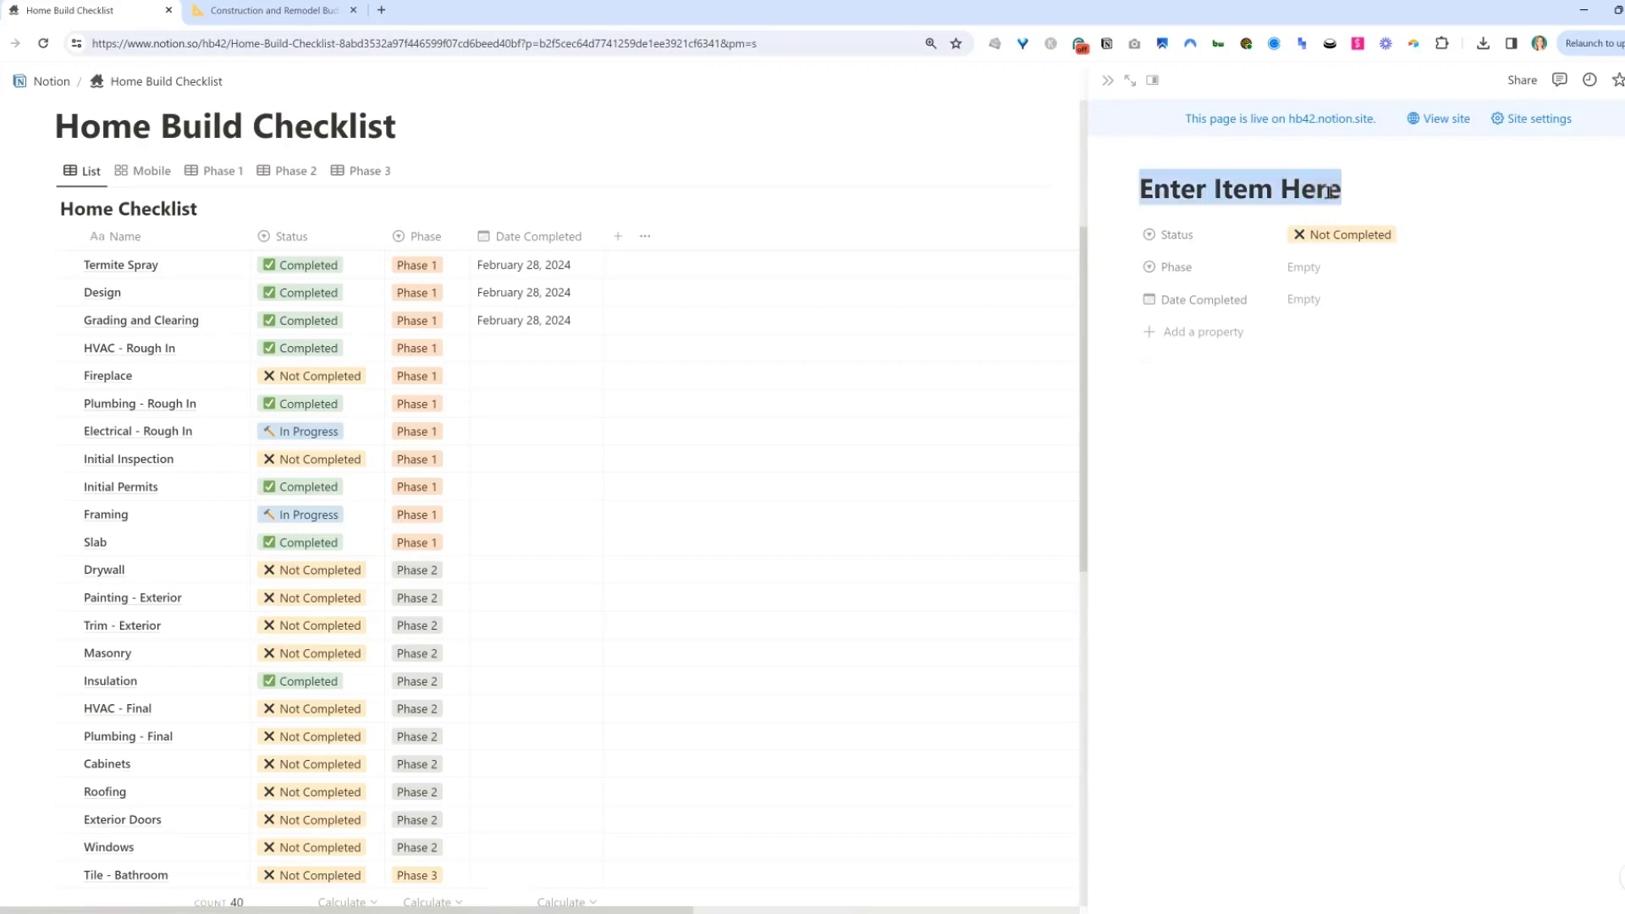
{"action": "key", "text": "BackSpace"}
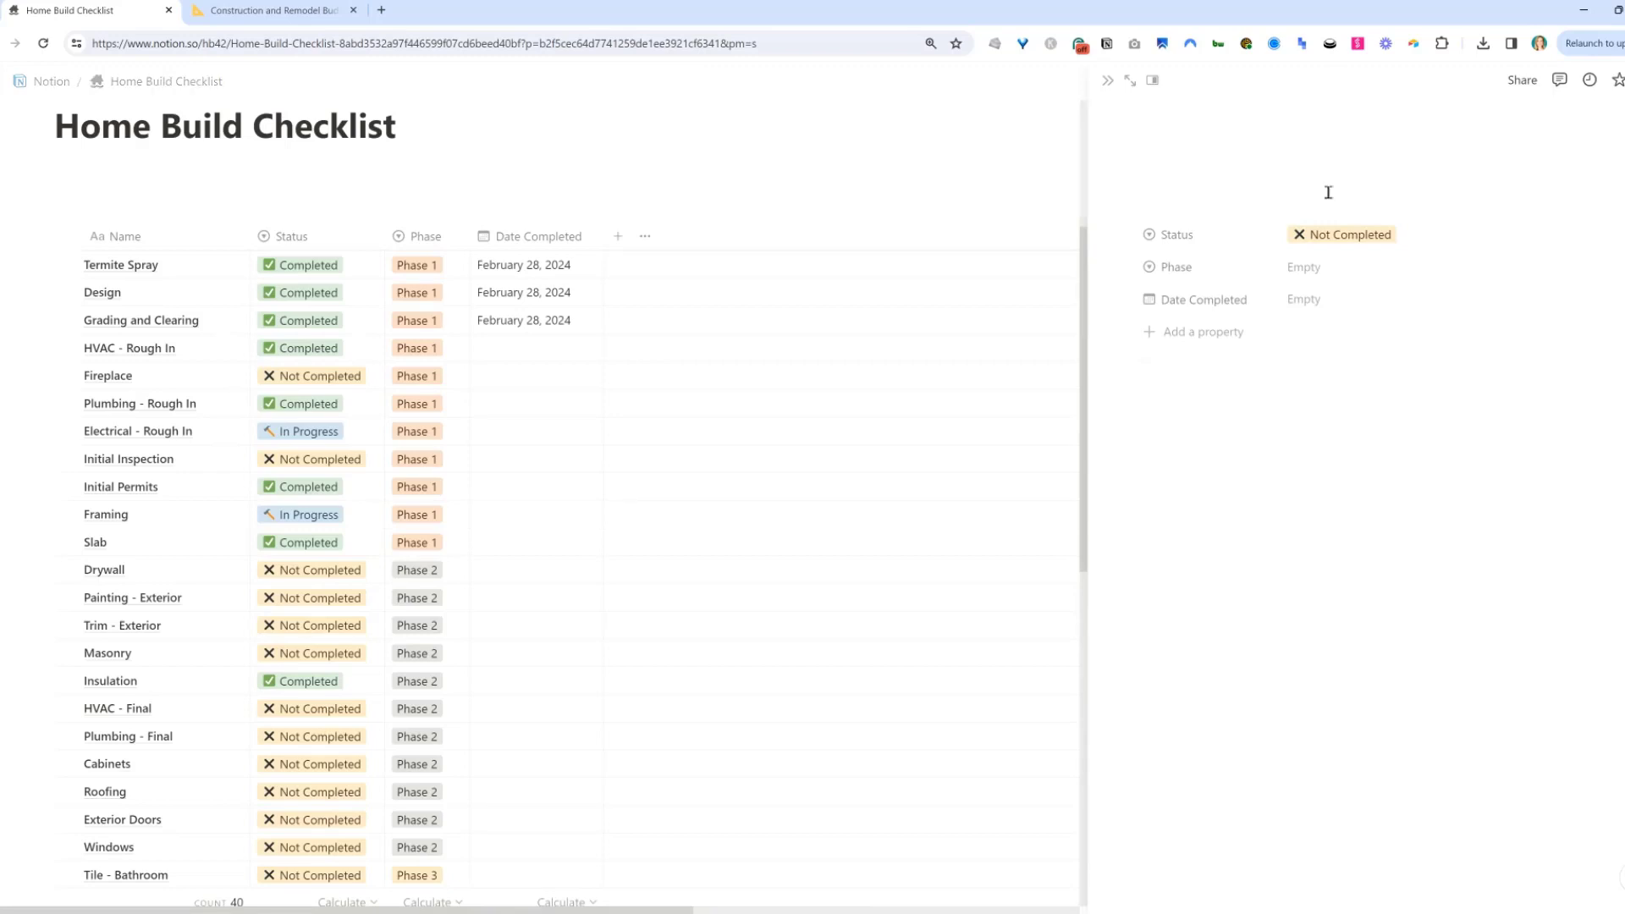
{"action": "type", "text": "Call Contractors"}
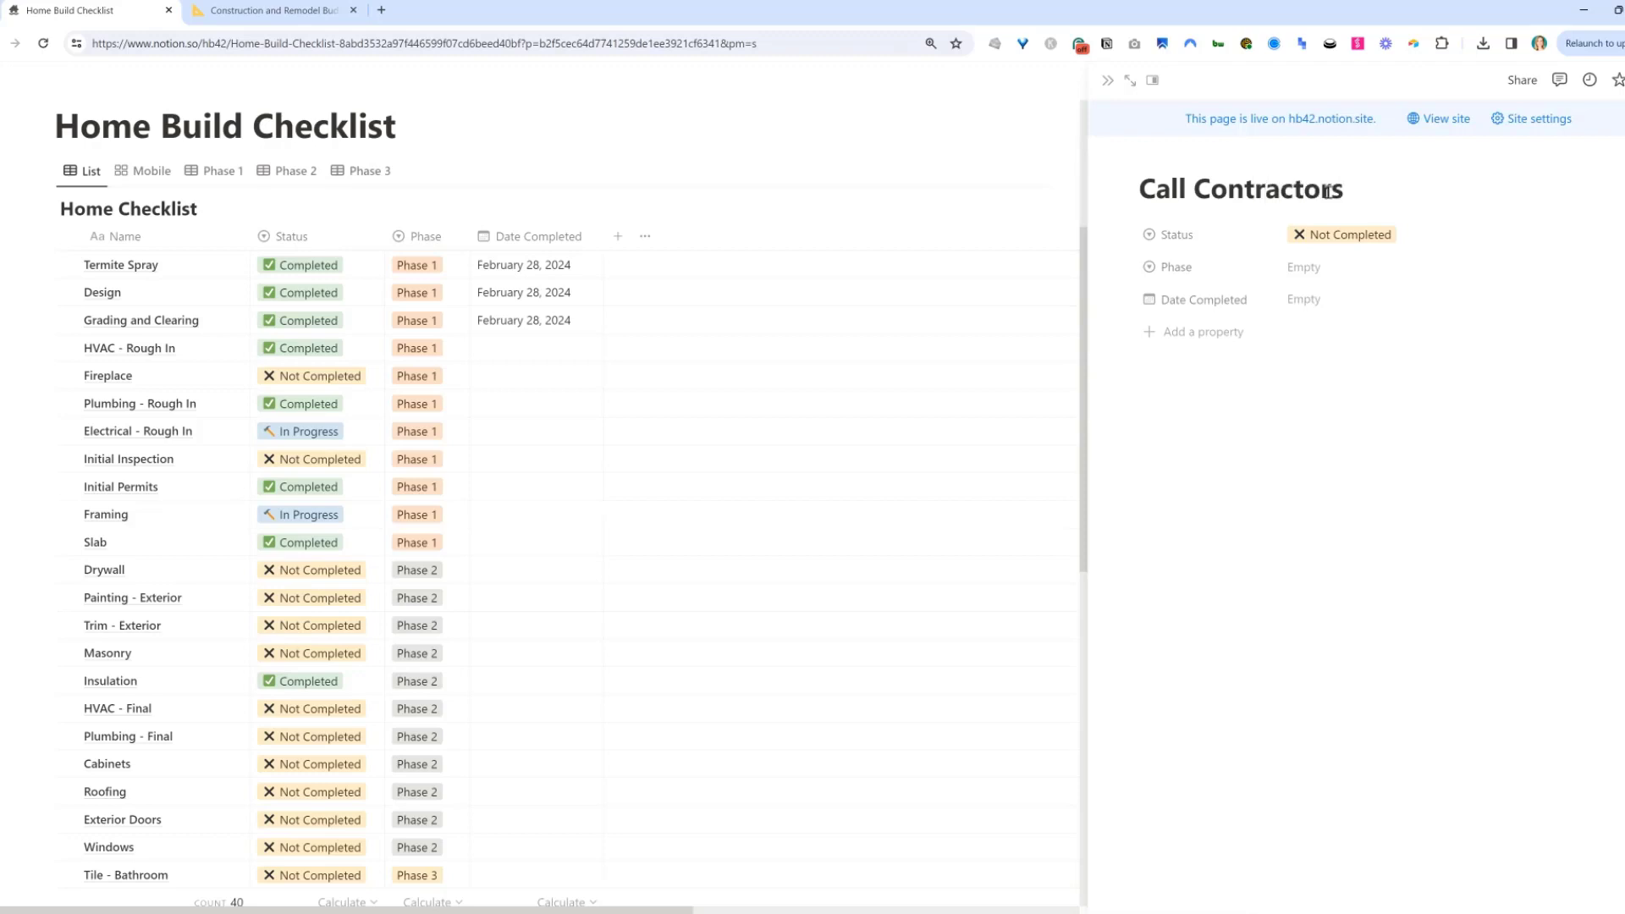
Set the Call Contractors item's status to In Progress and its phase to Phase 1, then close it.
{"action": "left_click", "coordinate": [1451, 237]}
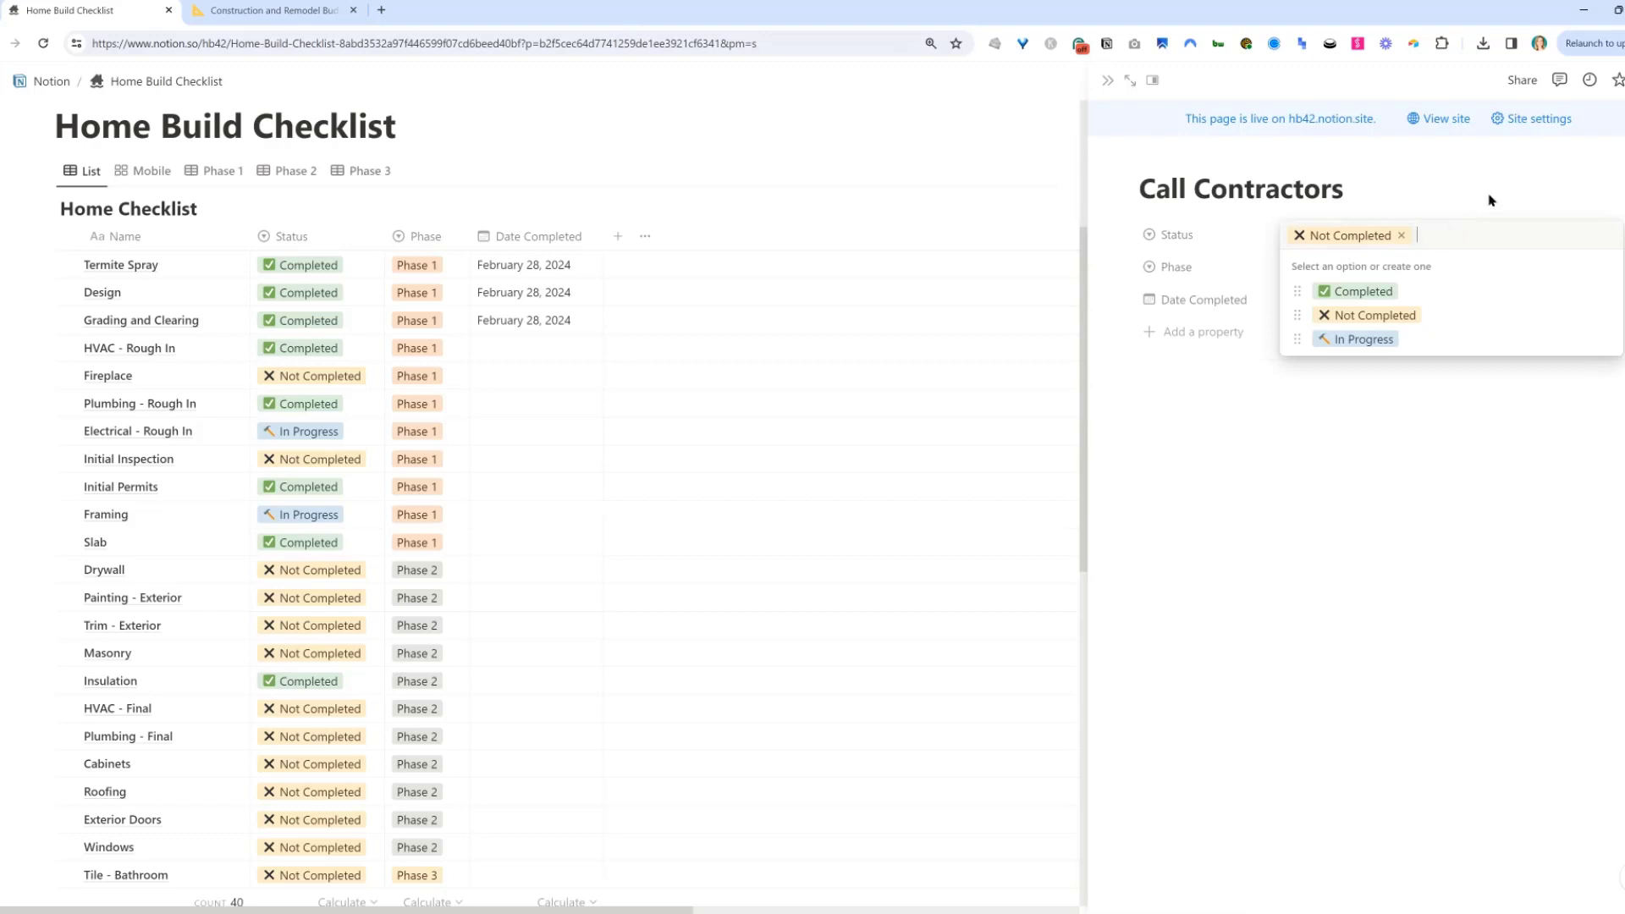
{"action": "left_click", "coordinate": [1410, 340]}
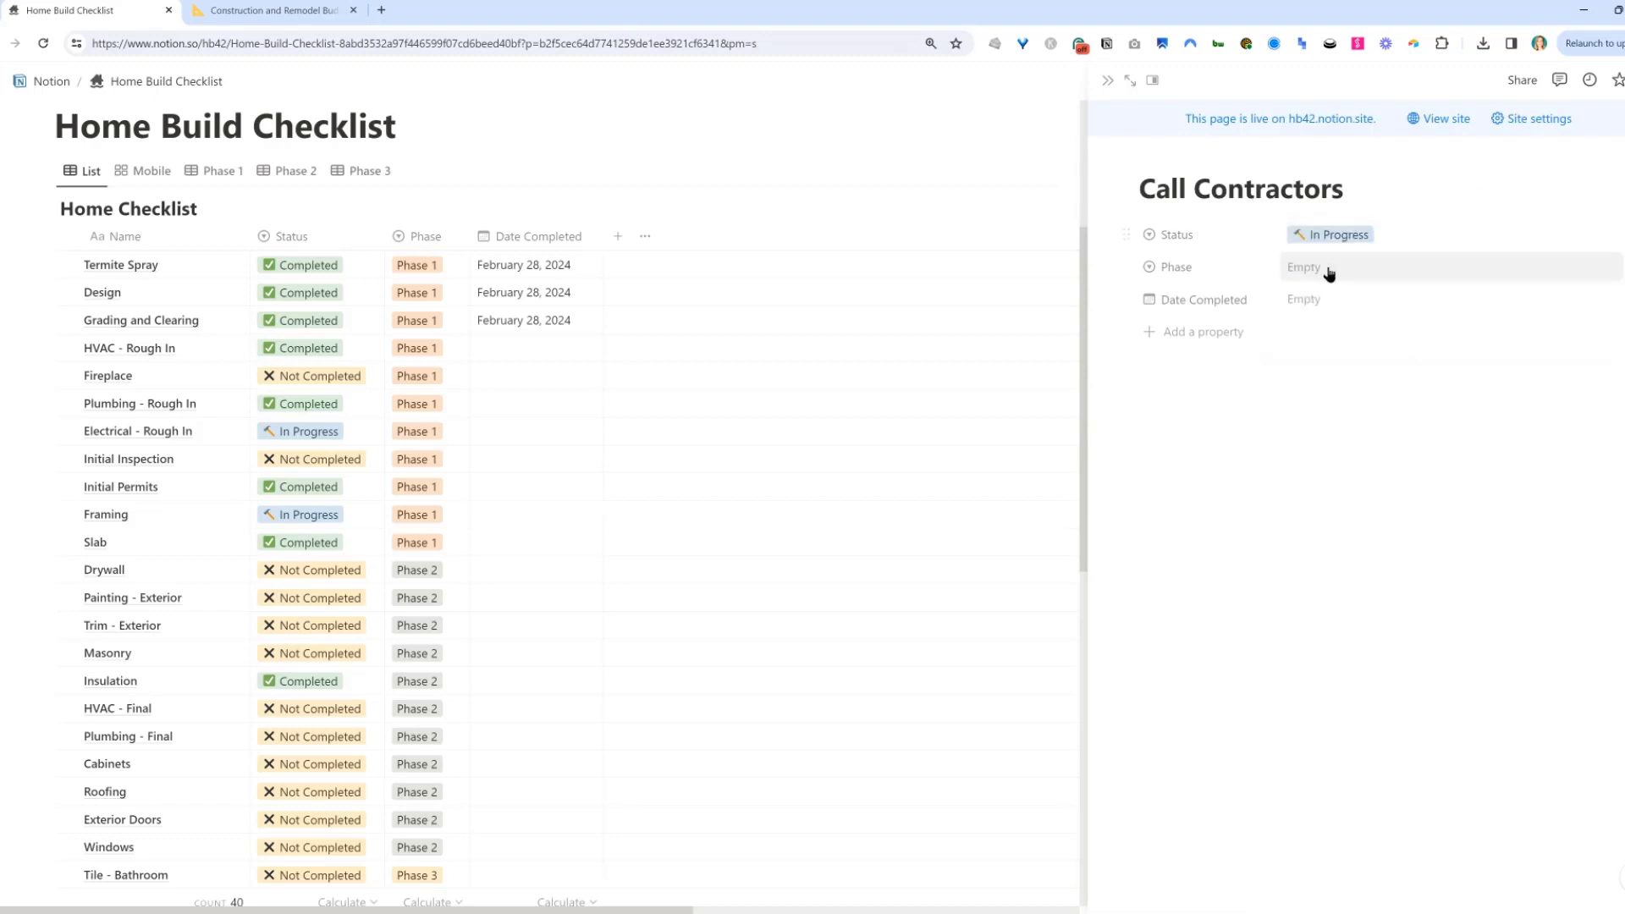
{"action": "left_click", "coordinate": [1401, 272]}
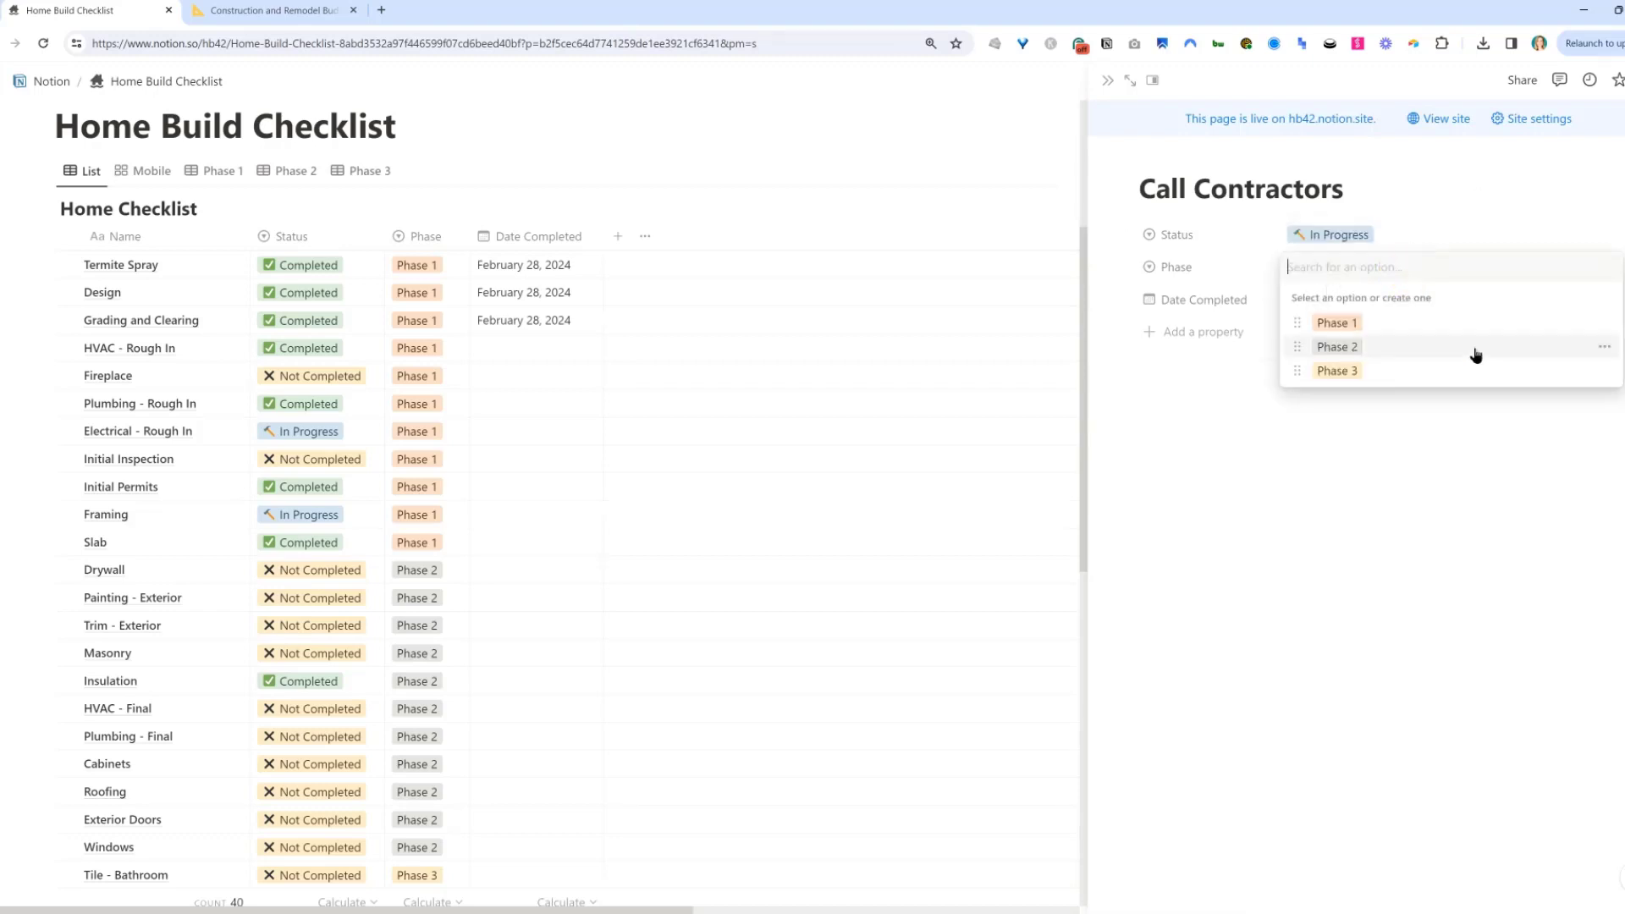
{"action": "left_click", "coordinate": [1411, 325]}
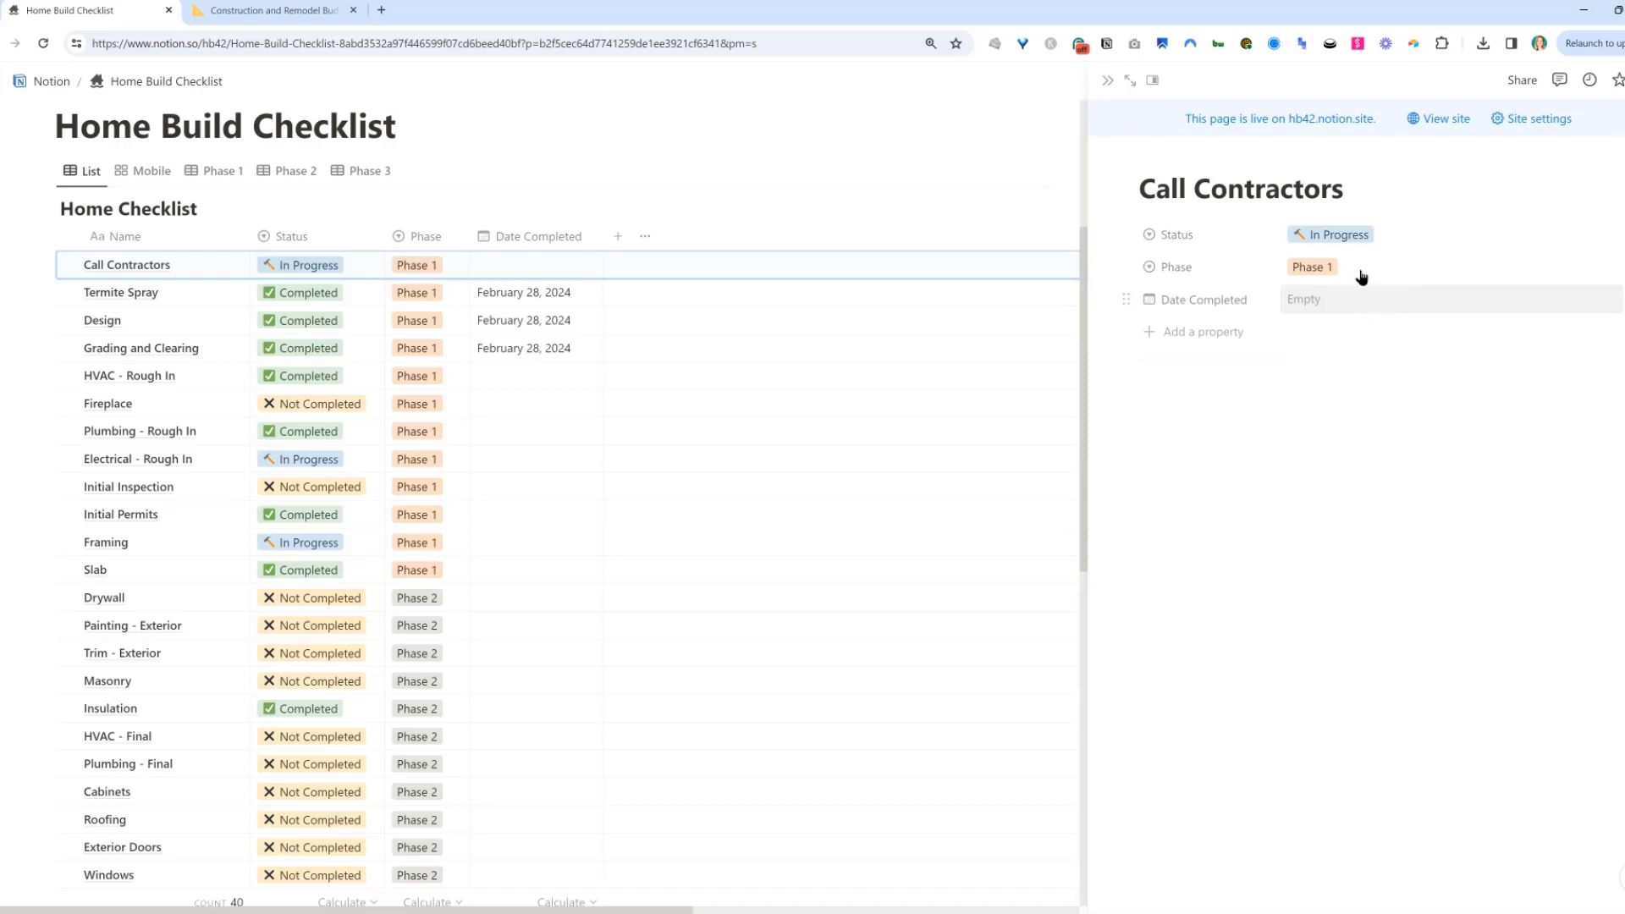
{"action": "left_click", "coordinate": [1109, 82]}
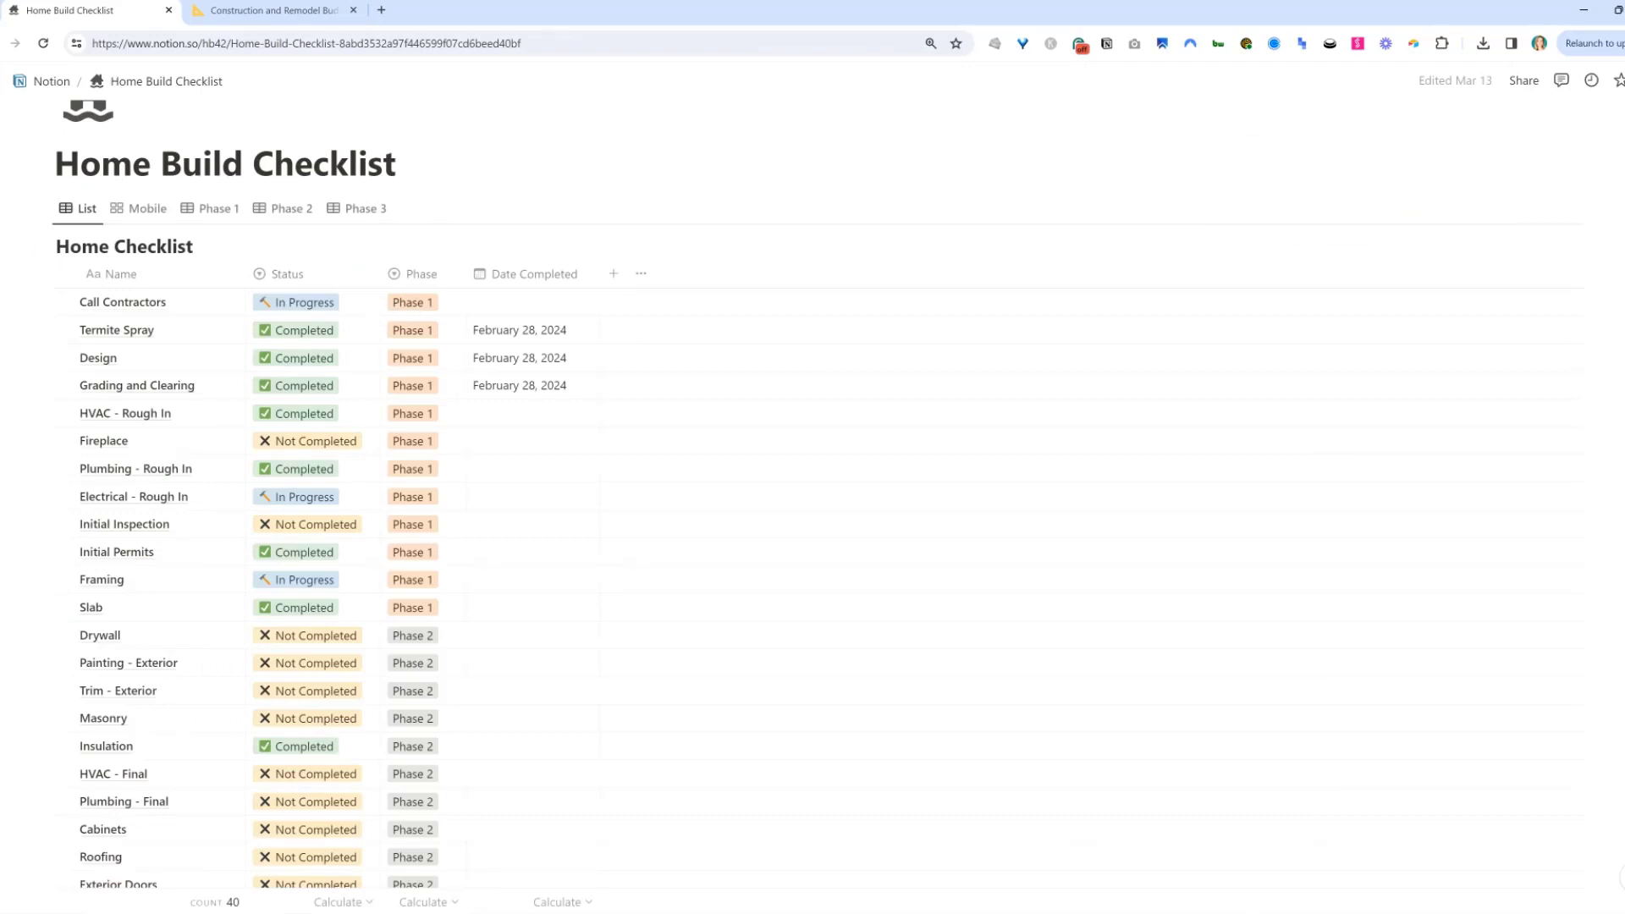
Preview the page in iPhone 14 Pro Max emulation and switch the database to the Mobile view.
{"action": "key", "text": "F12"}
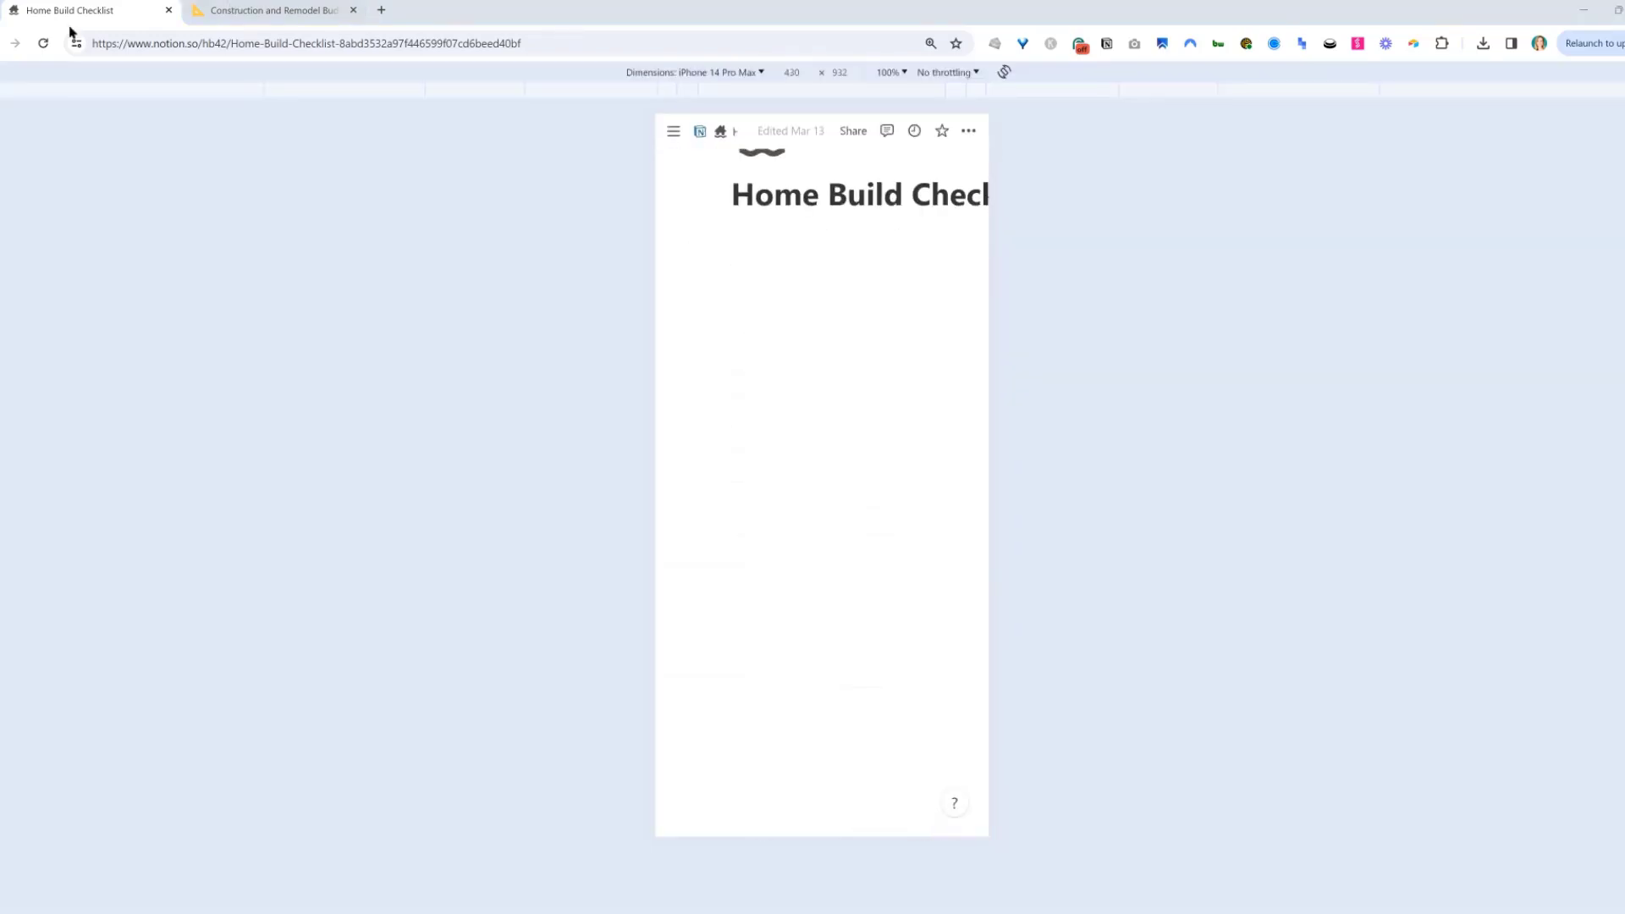
{"action": "left_click", "coordinate": [41, 44]}
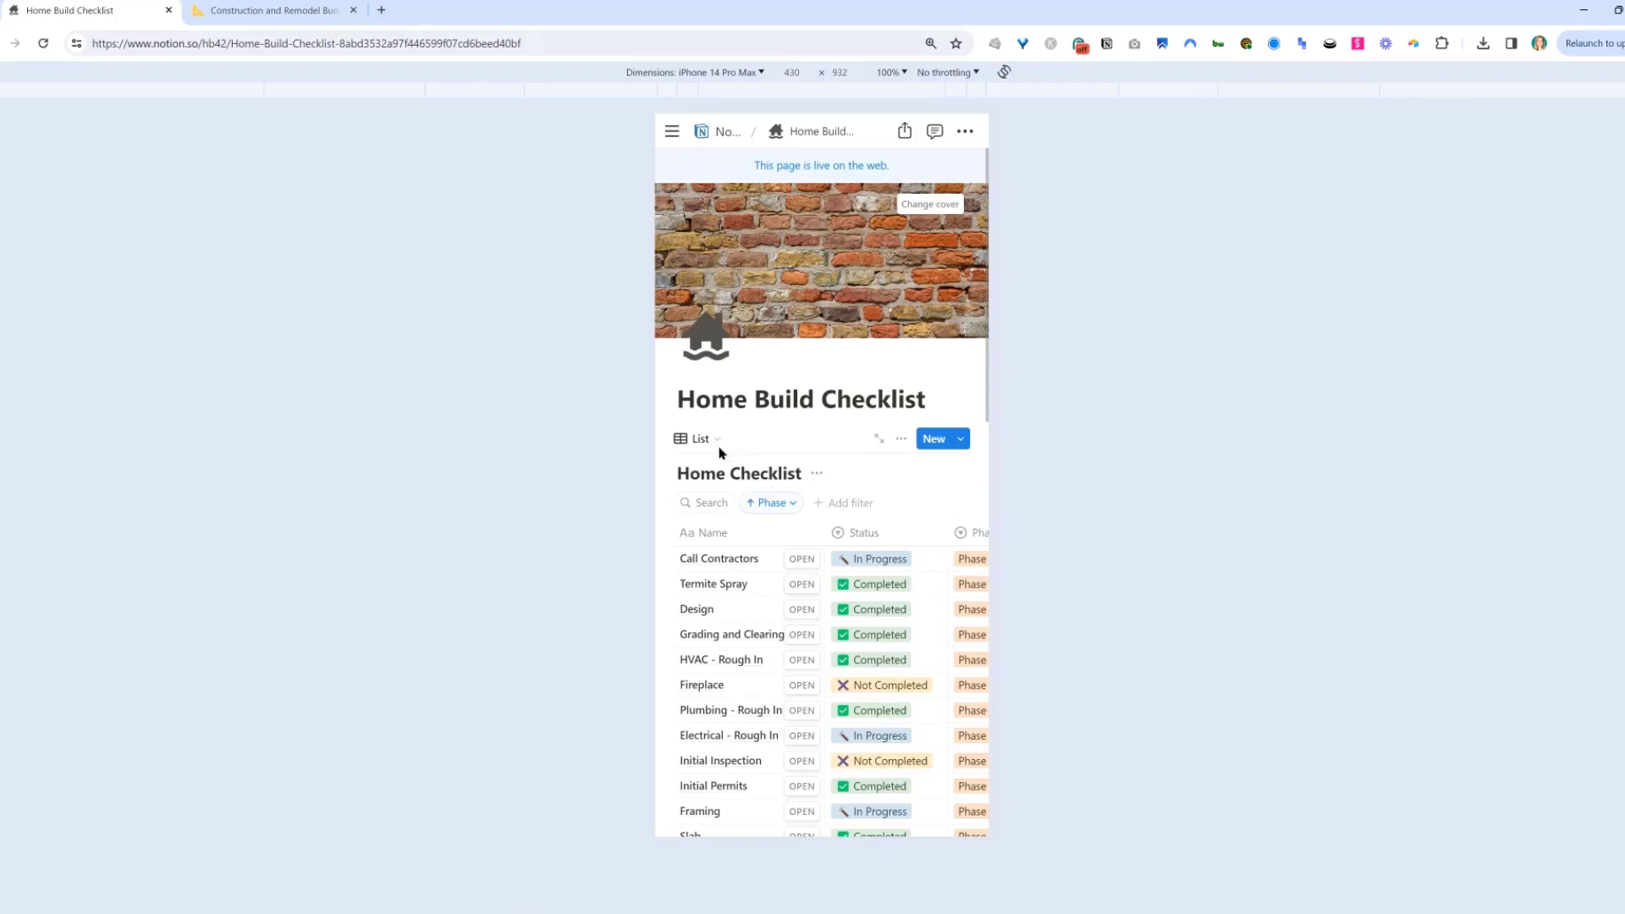
{"action": "scroll", "coordinate": [868, 529], "scroll_direction": "down", "scroll_amount": 2}
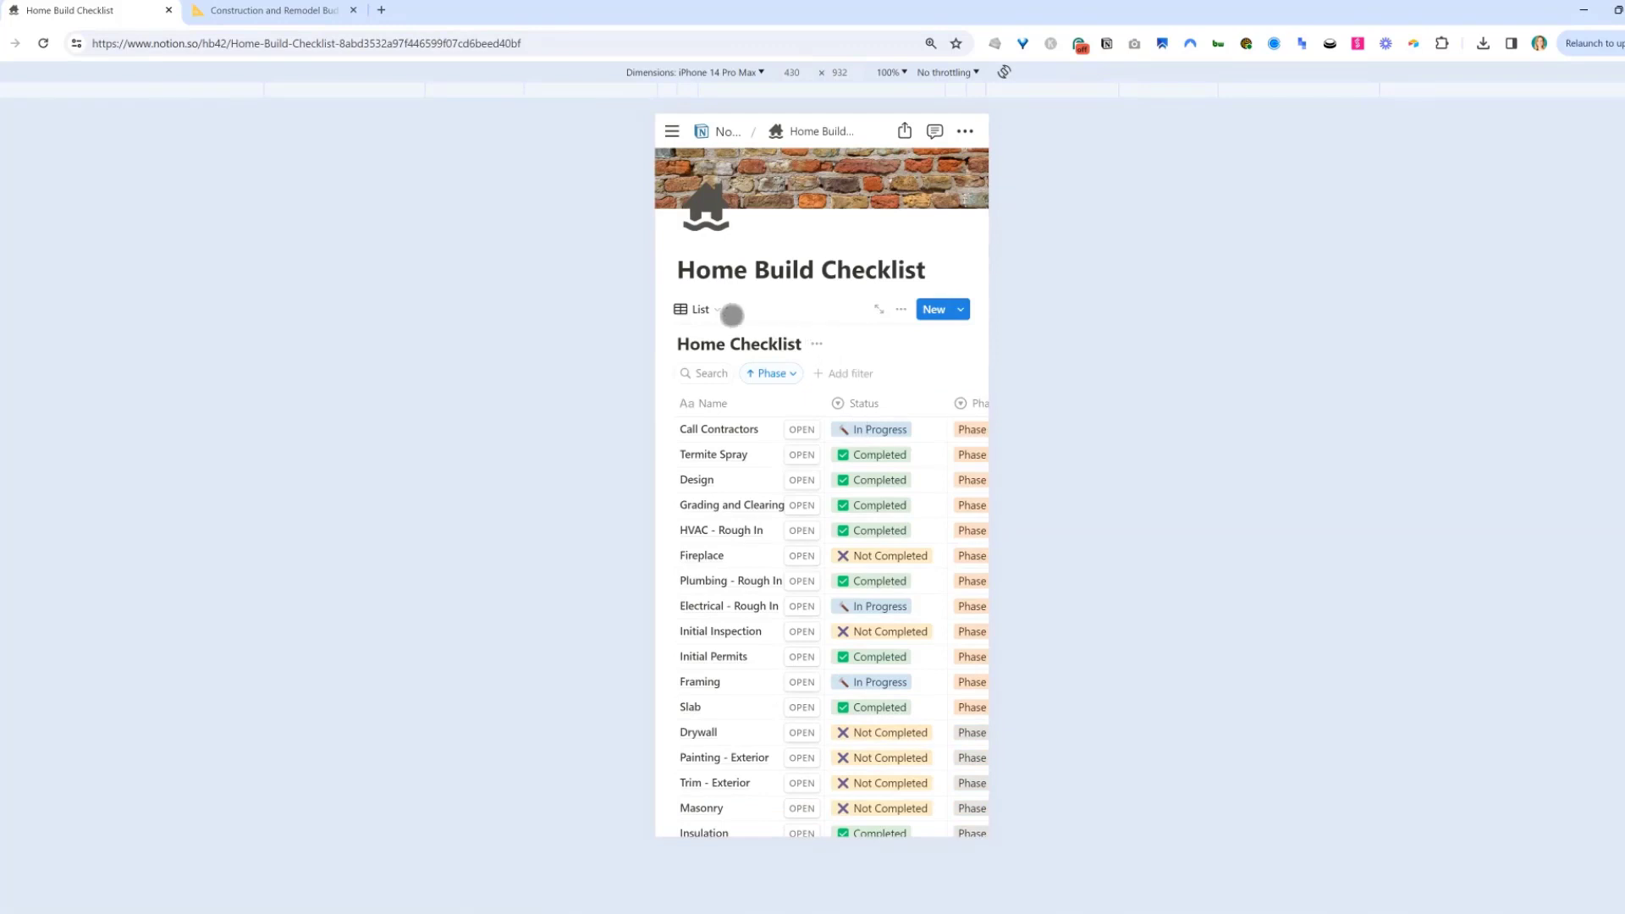
{"action": "left_click", "coordinate": [716, 311]}
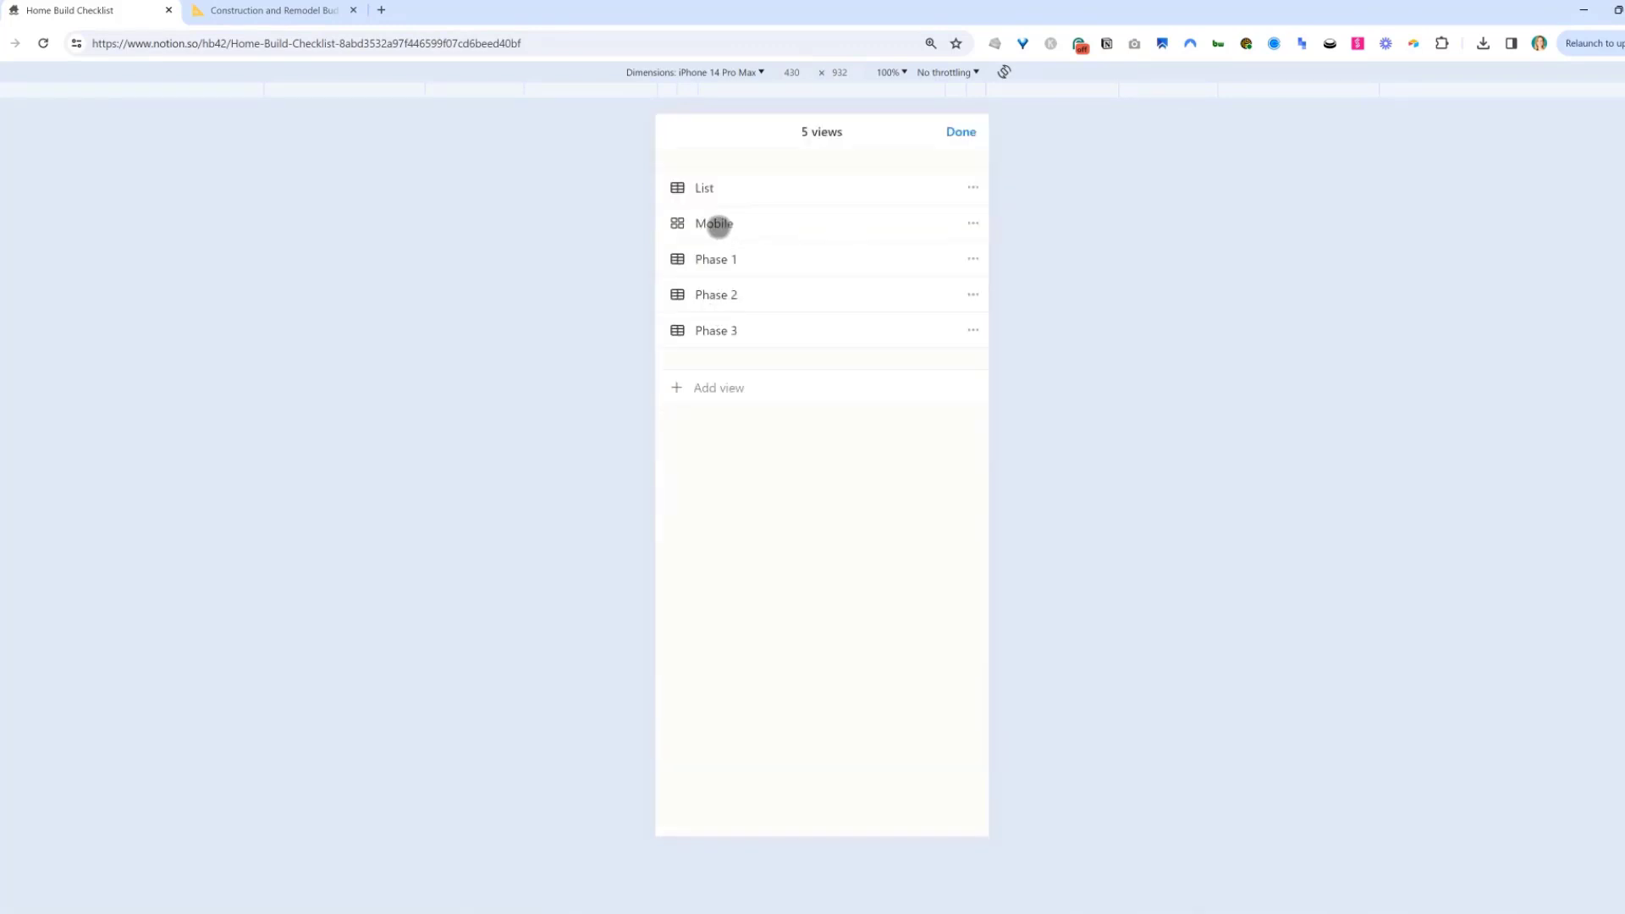
{"action": "left_click", "coordinate": [718, 224]}
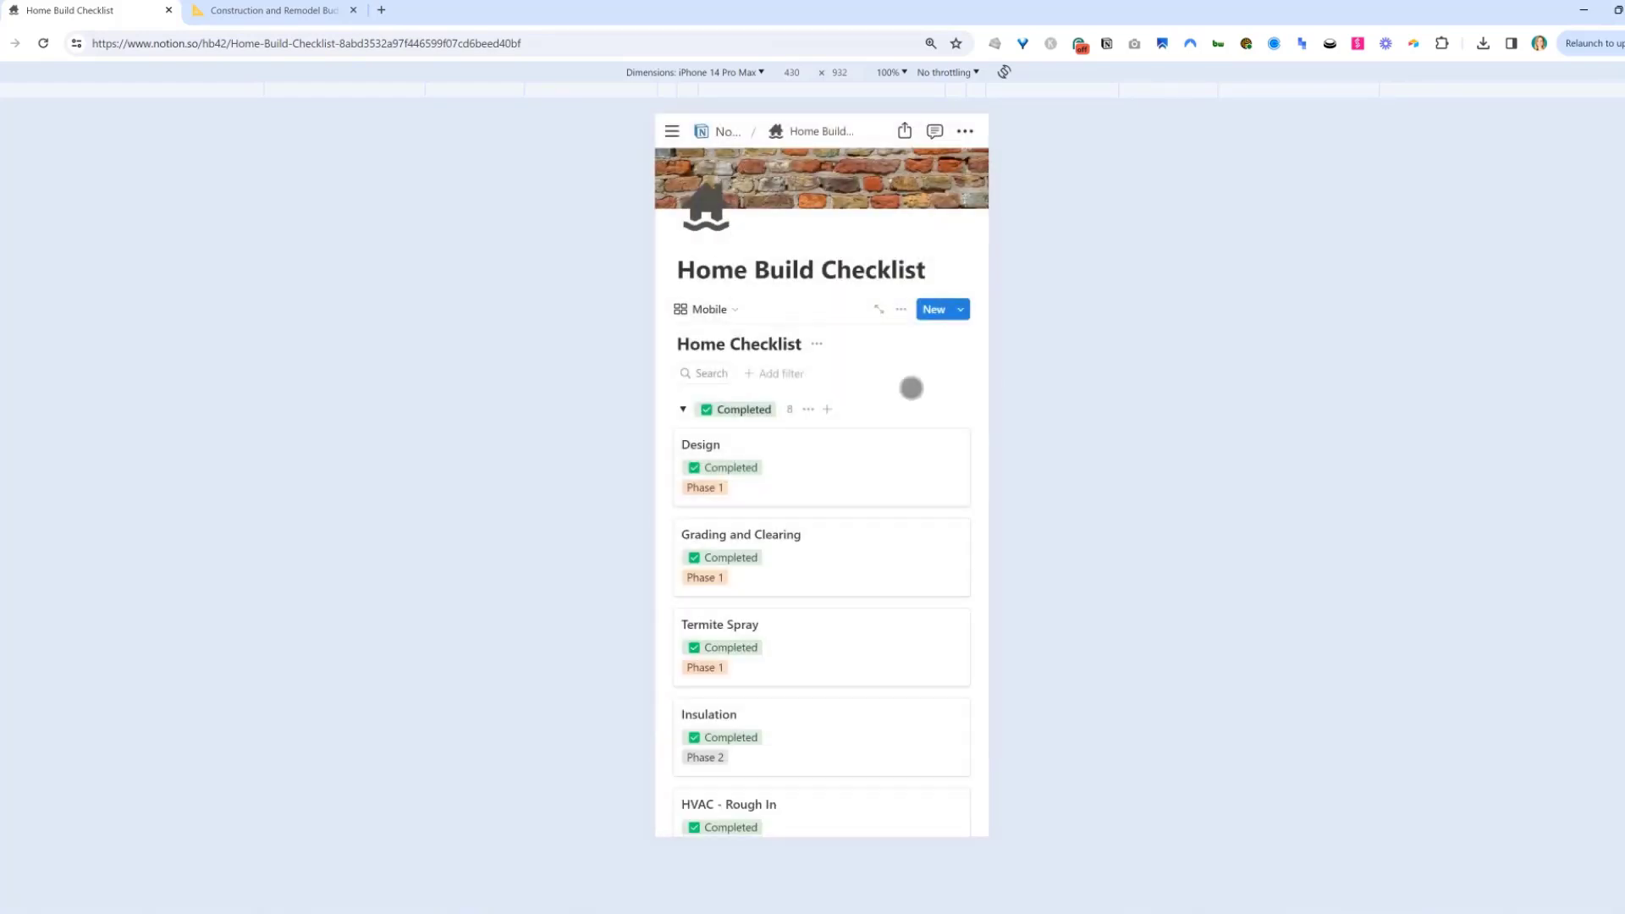
Open the Design card, then return to Home Build Checklist through the breadcrumb.
{"action": "scroll", "coordinate": [929, 417], "scroll_direction": "down", "scroll_amount": 2}
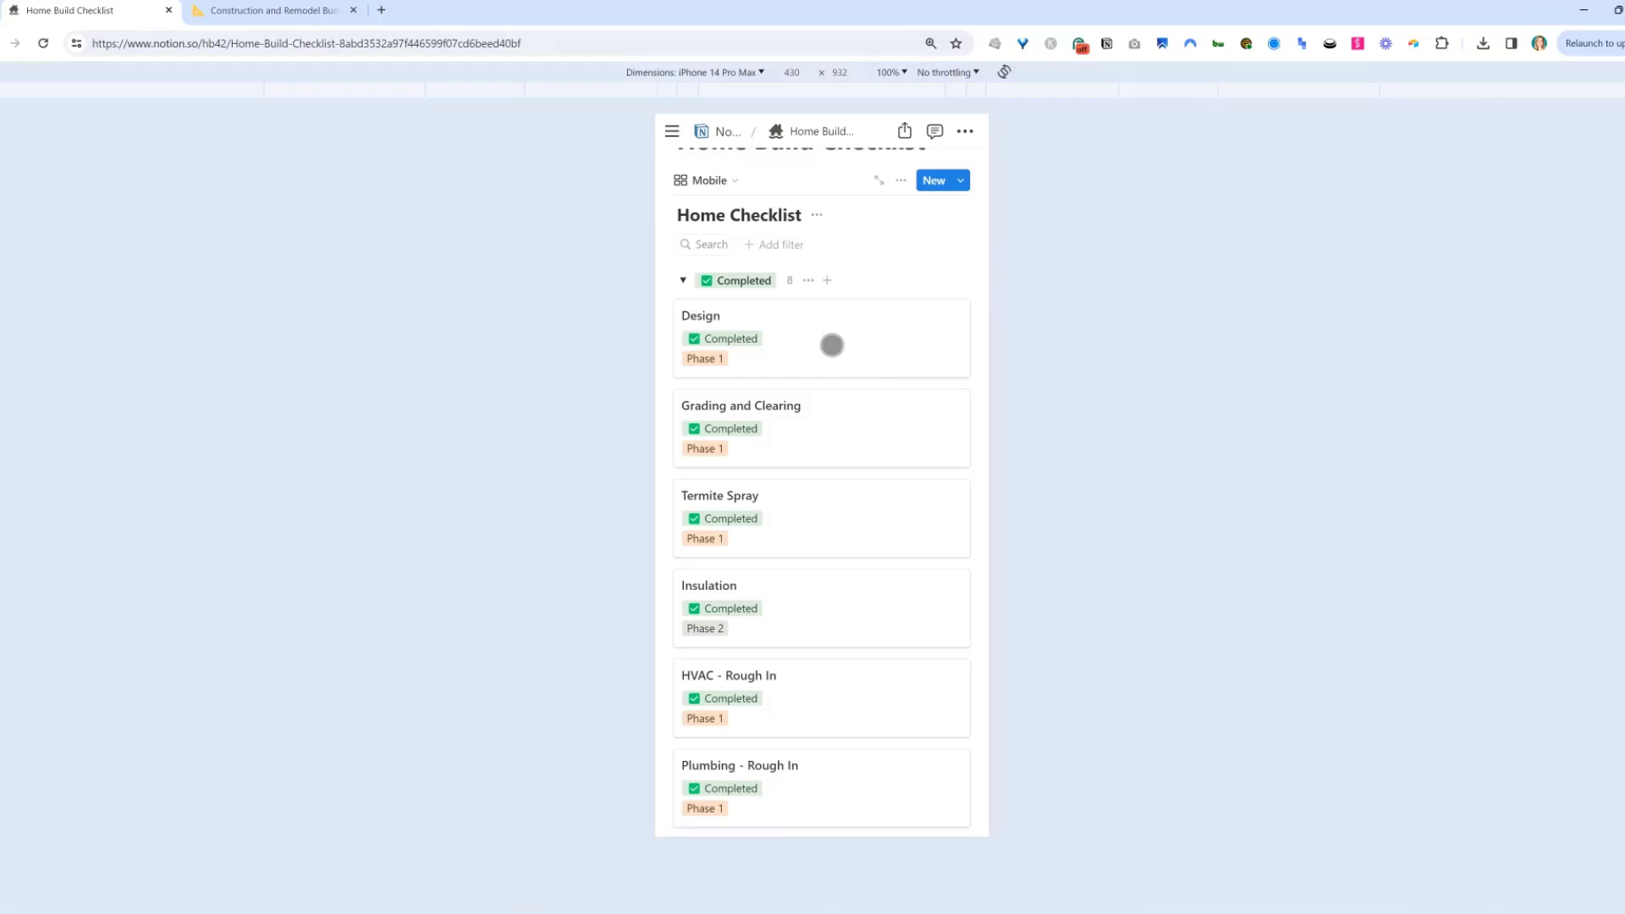
{"action": "left_click", "coordinate": [832, 345]}
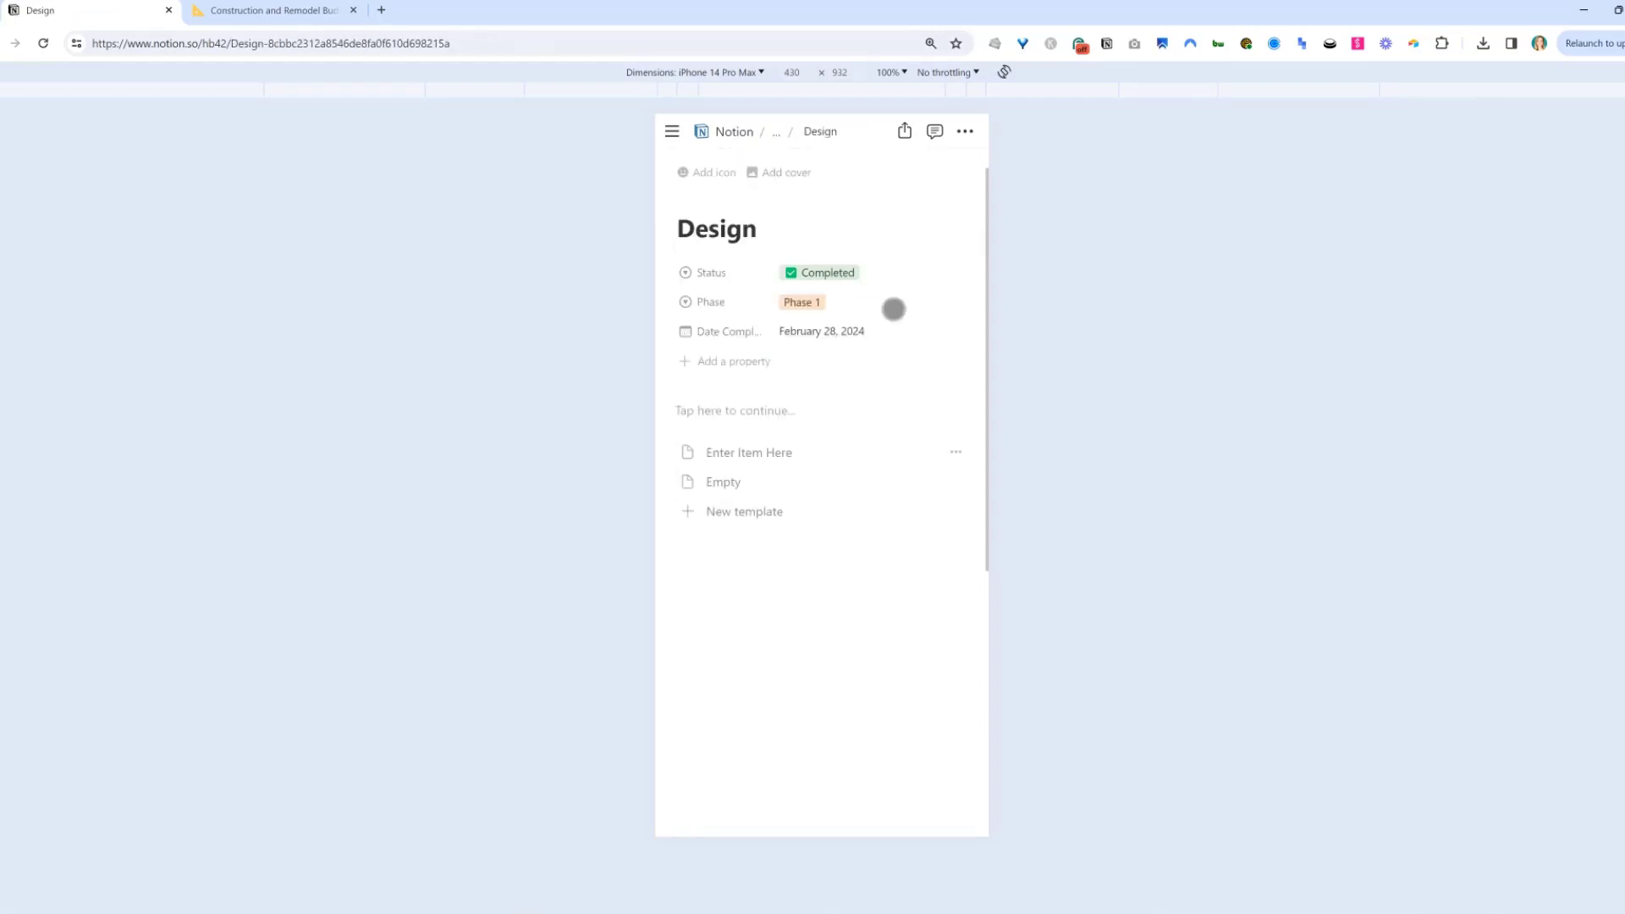
{"action": "left_click", "coordinate": [775, 134]}
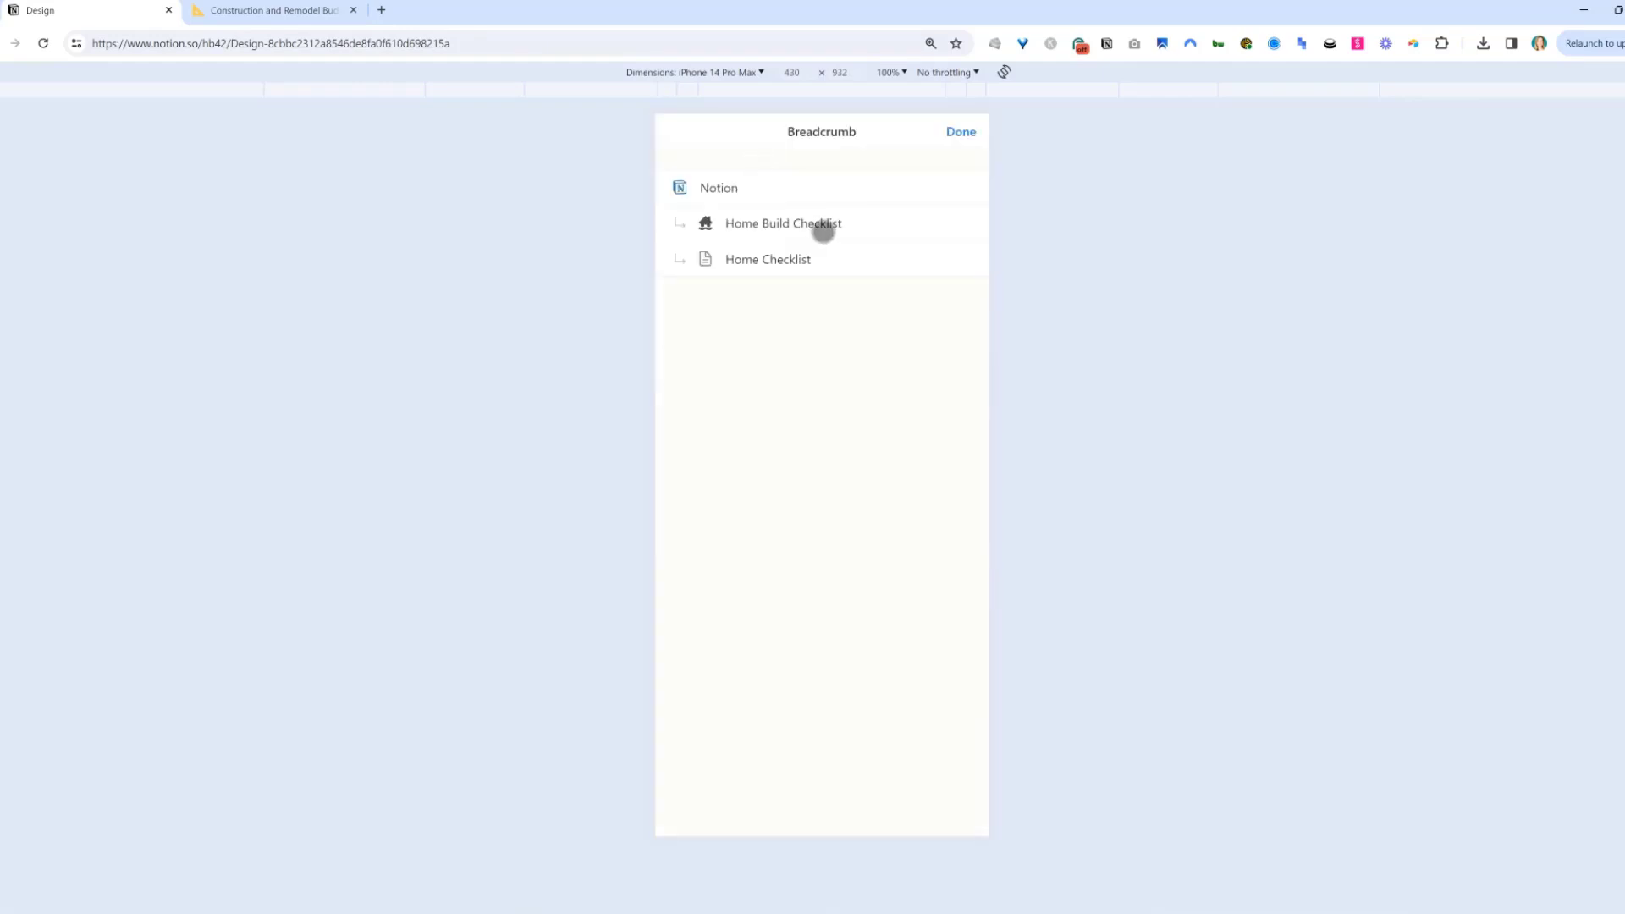
{"action": "left_click", "coordinate": [823, 227]}
{"action": "scroll", "coordinate": [870, 472], "scroll_direction": "down", "scroll_amount": 3}
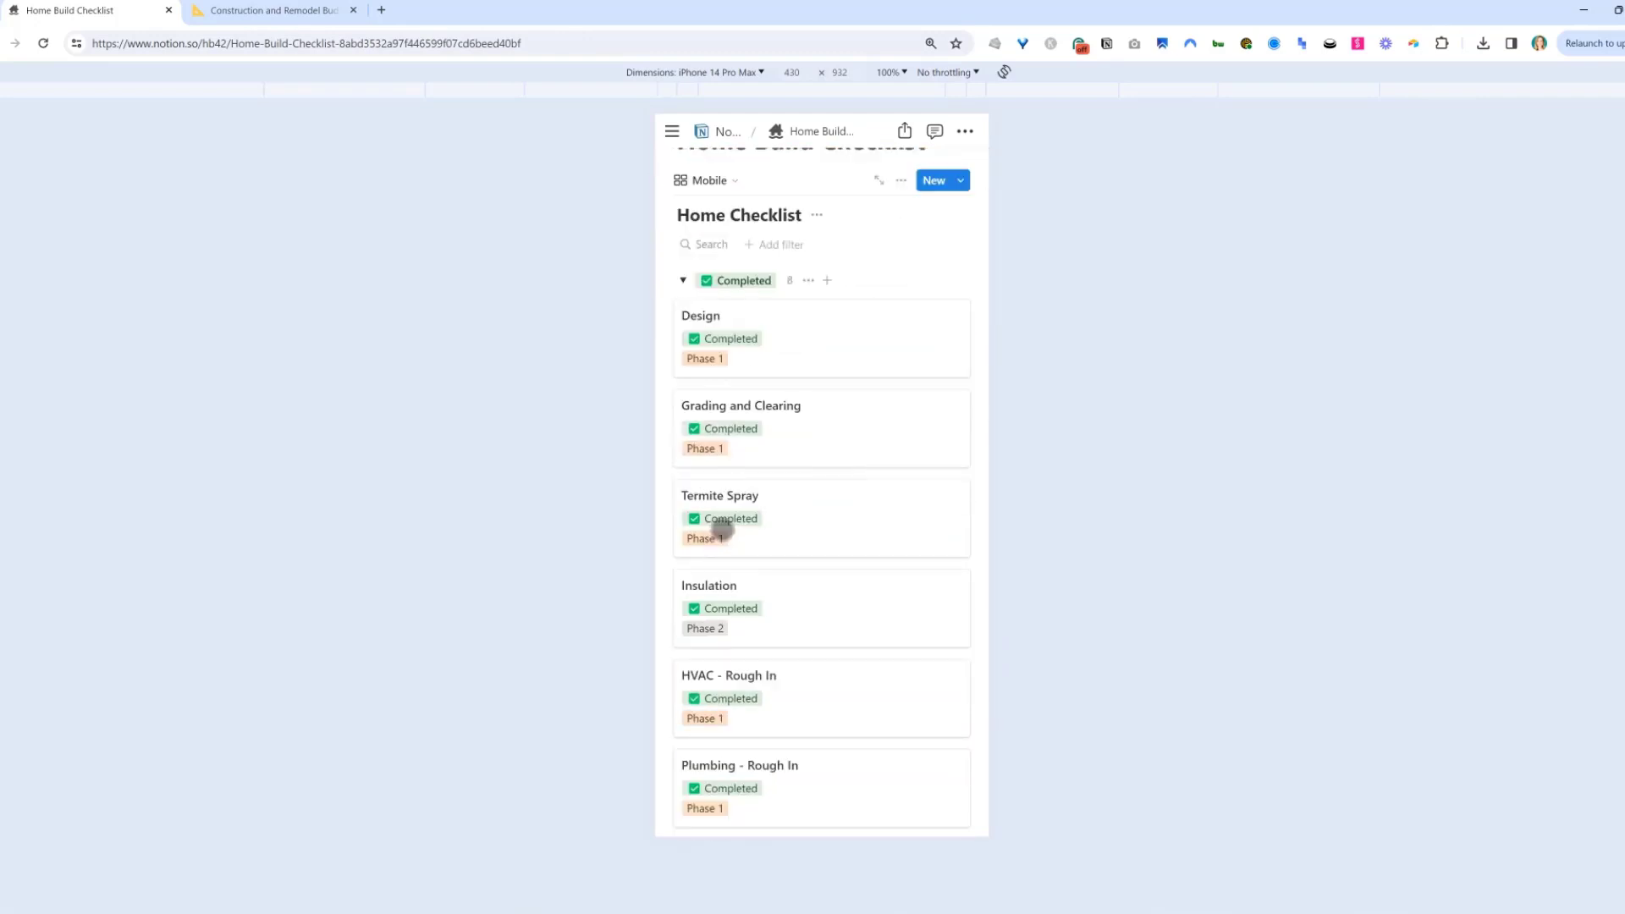
Open the Termite Spray card's status options and close them without changes.
{"action": "left_click", "coordinate": [723, 529]}
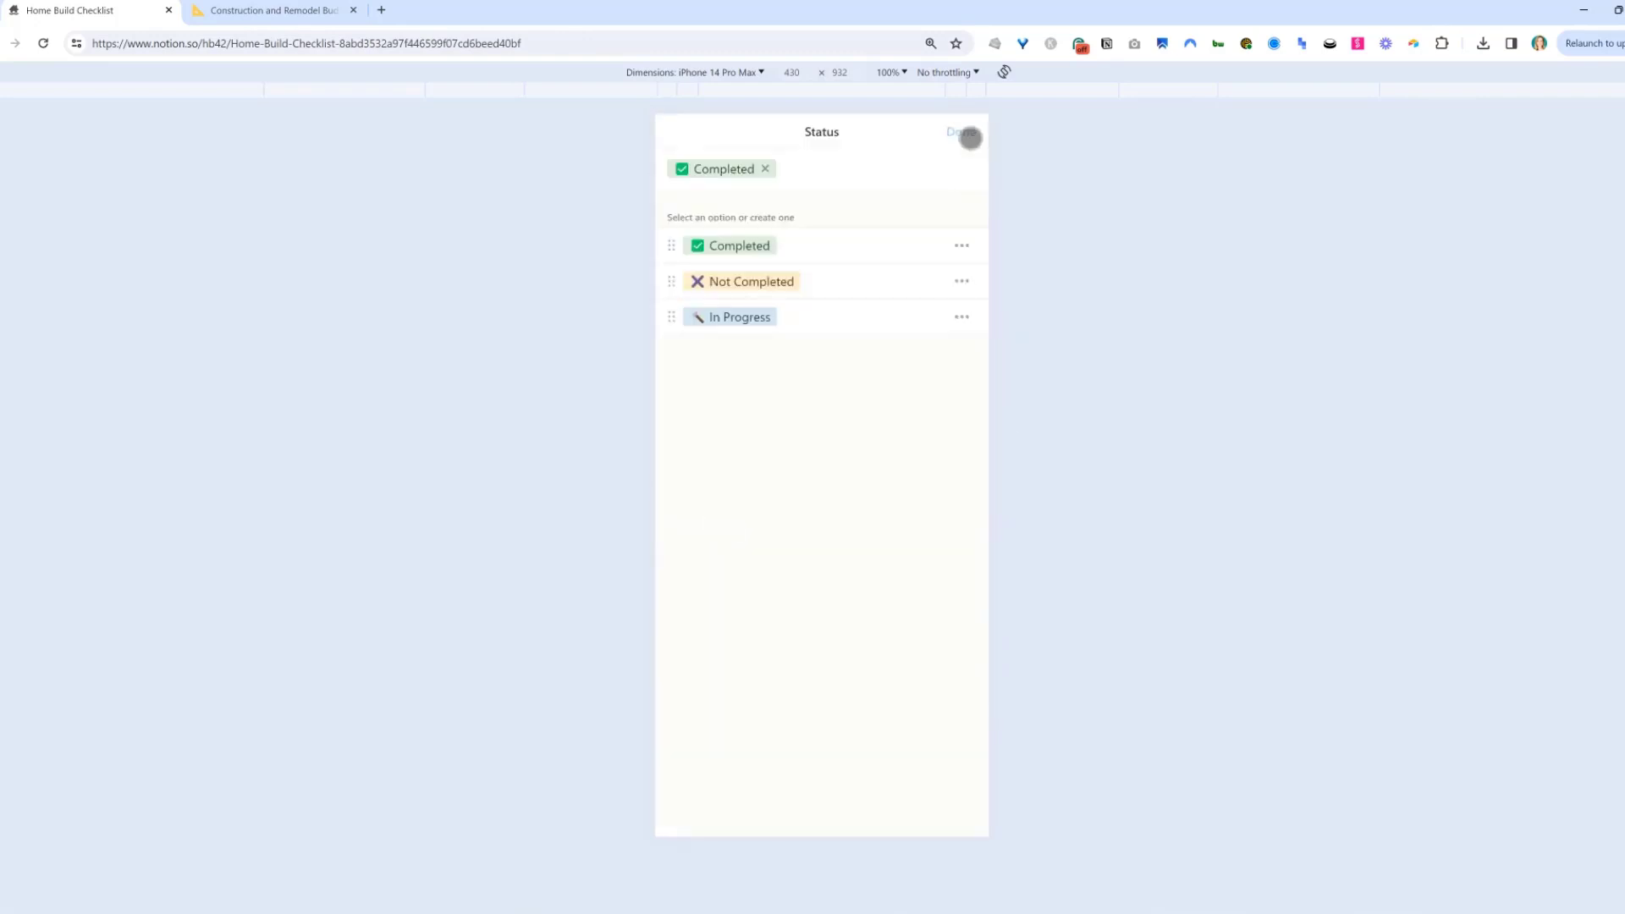
{"action": "left_click", "coordinate": [970, 138]}
{"action": "left_click", "coordinate": [751, 521]}
{"action": "left_click", "coordinate": [961, 136]}
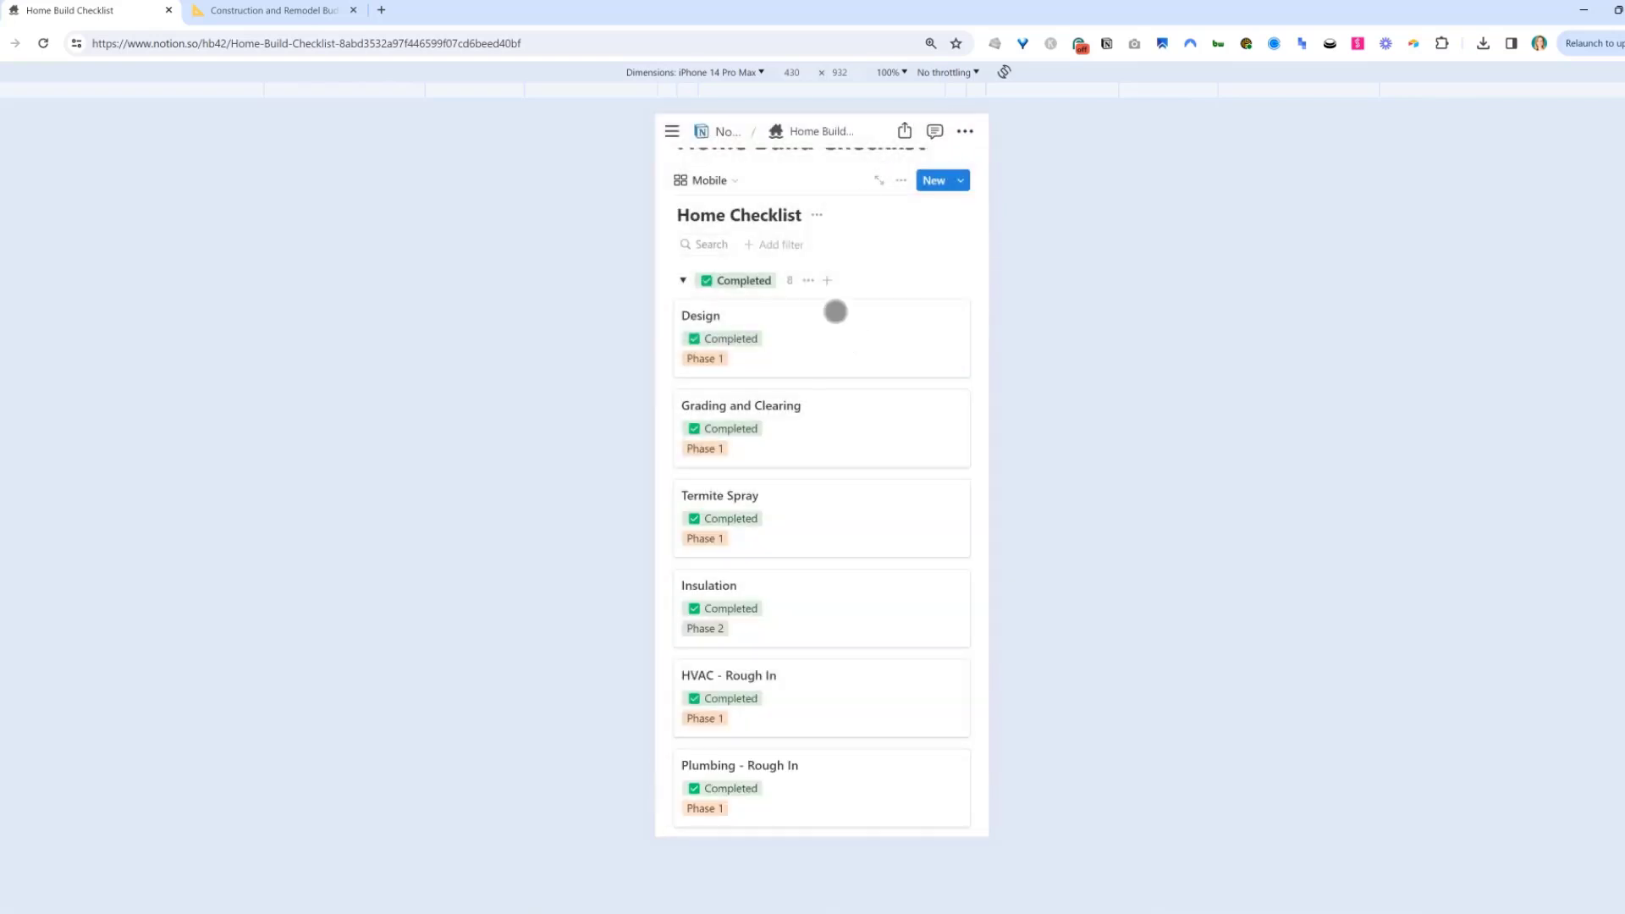
Exit mobile emulation, reload the page and switch back to the List view.
{"action": "key", "text": "F12"}
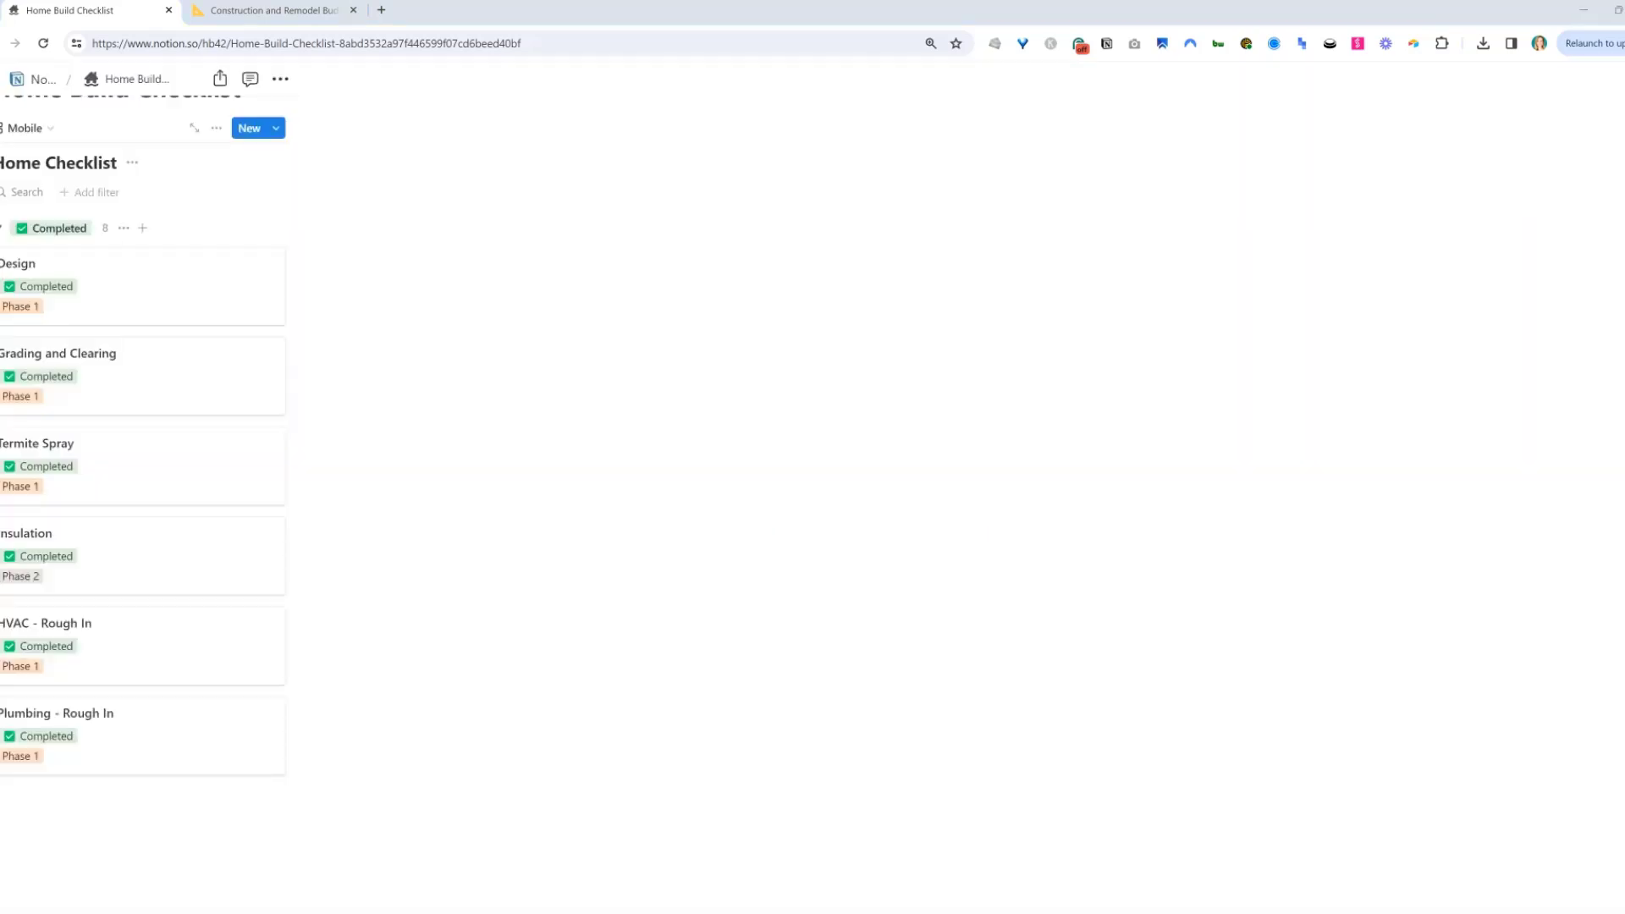
{"action": "left_click", "coordinate": [44, 46]}
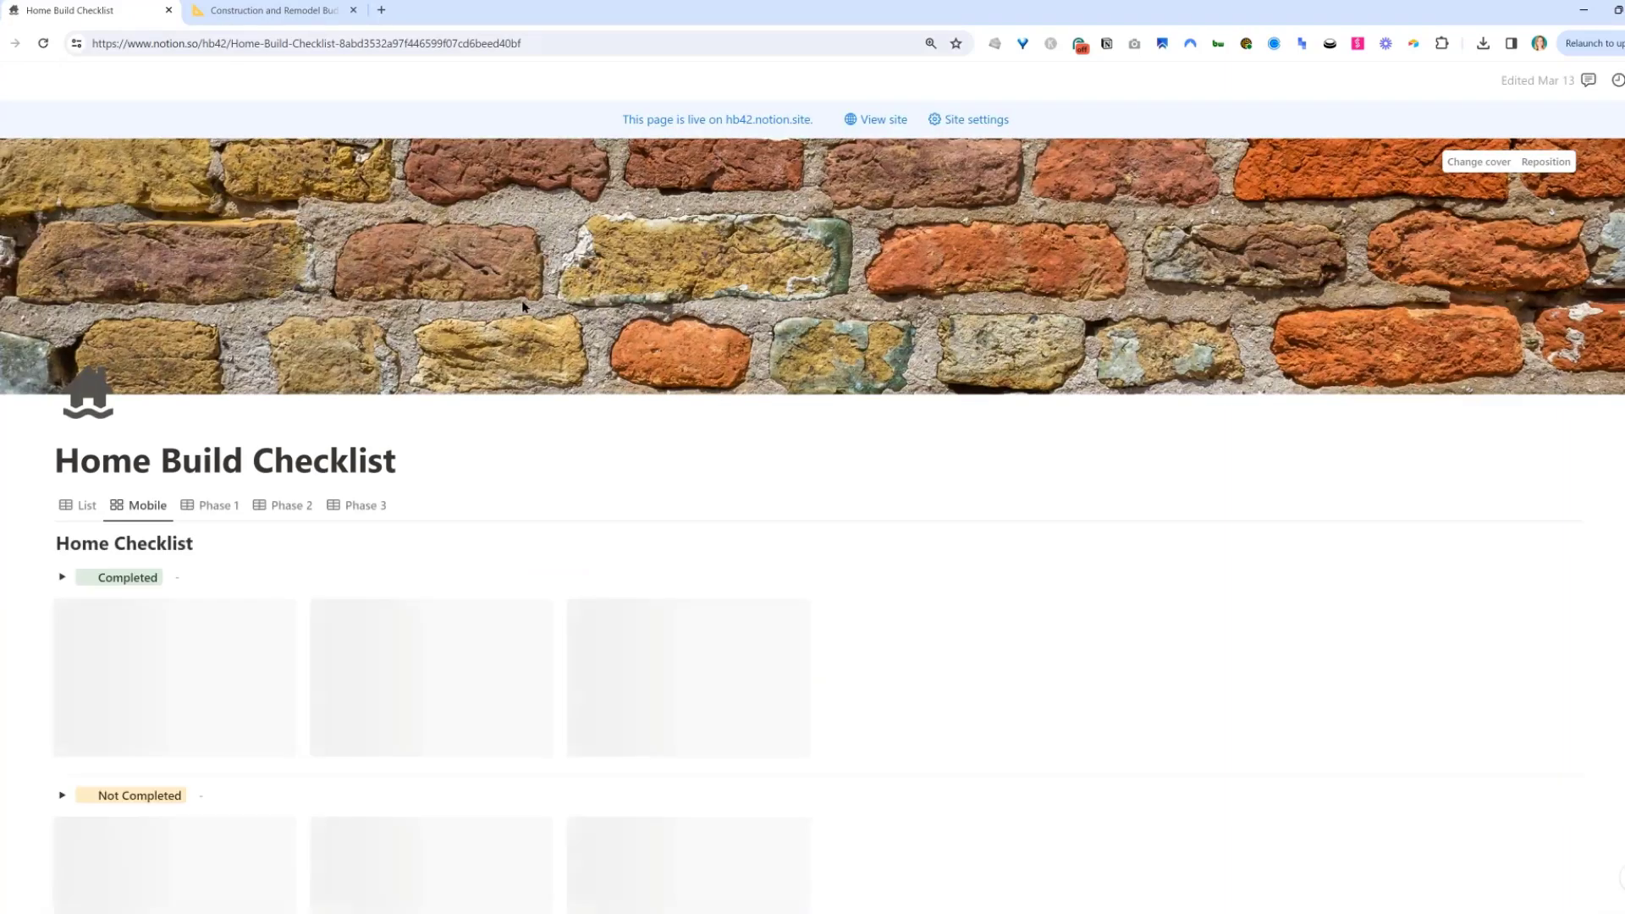
{"action": "left_click", "coordinate": [81, 506]}
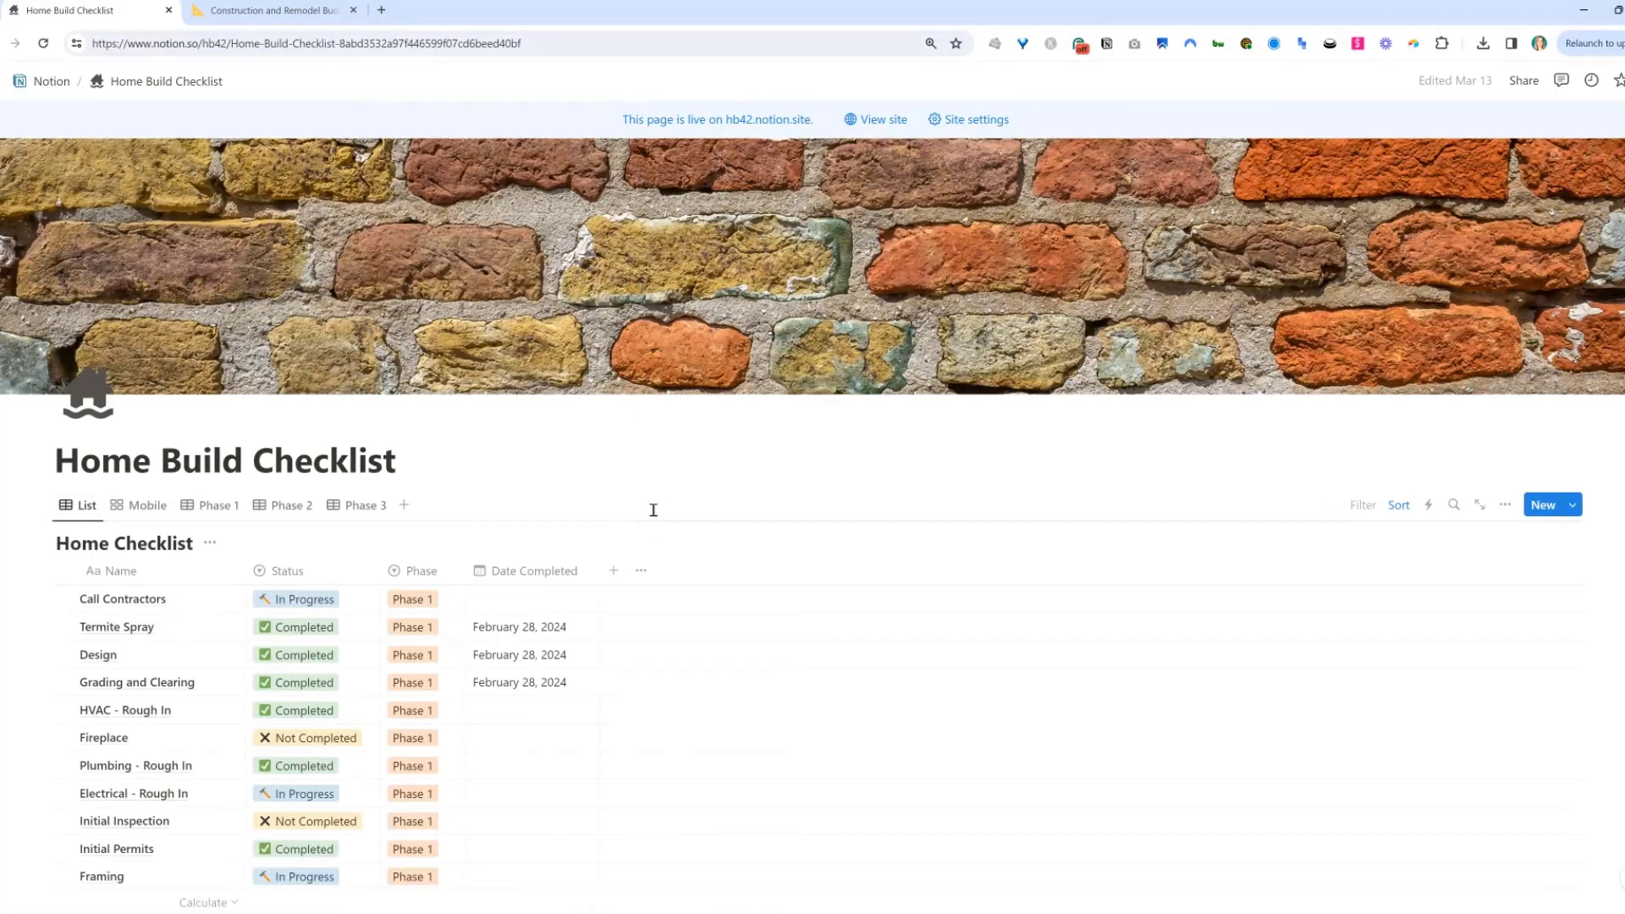
Look over the Construction and Remodel Budget + Contractor Database page, then return to the checklist tab.
{"action": "left_click", "coordinate": [260, 10]}
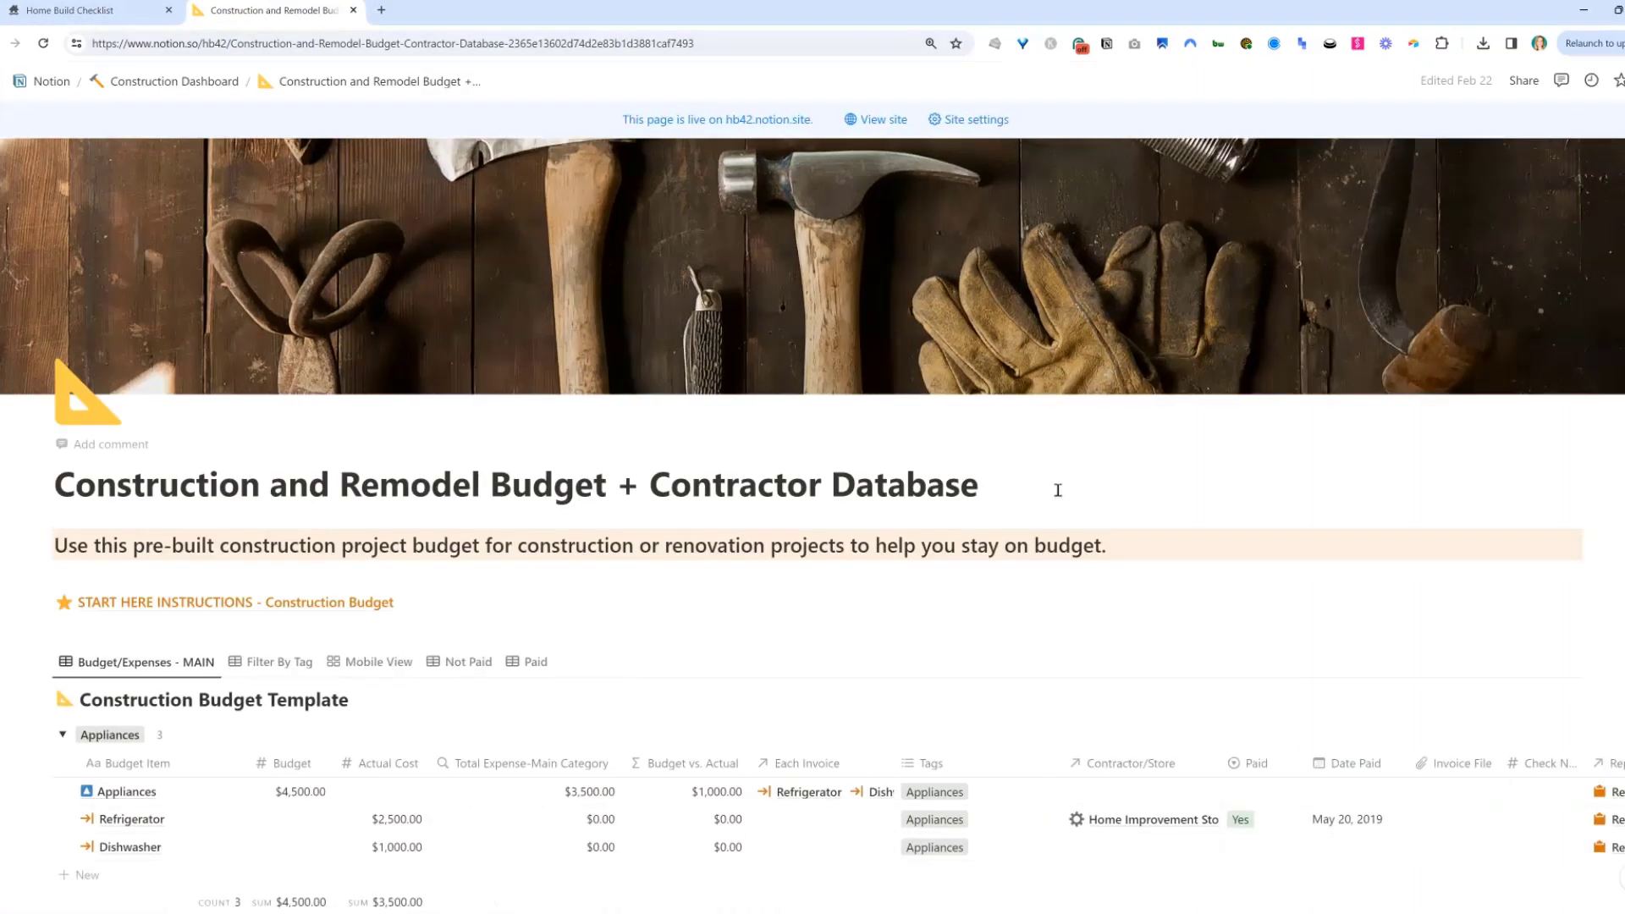
{"action": "scroll", "coordinate": [856, 664], "scroll_direction": "down", "scroll_amount": 3}
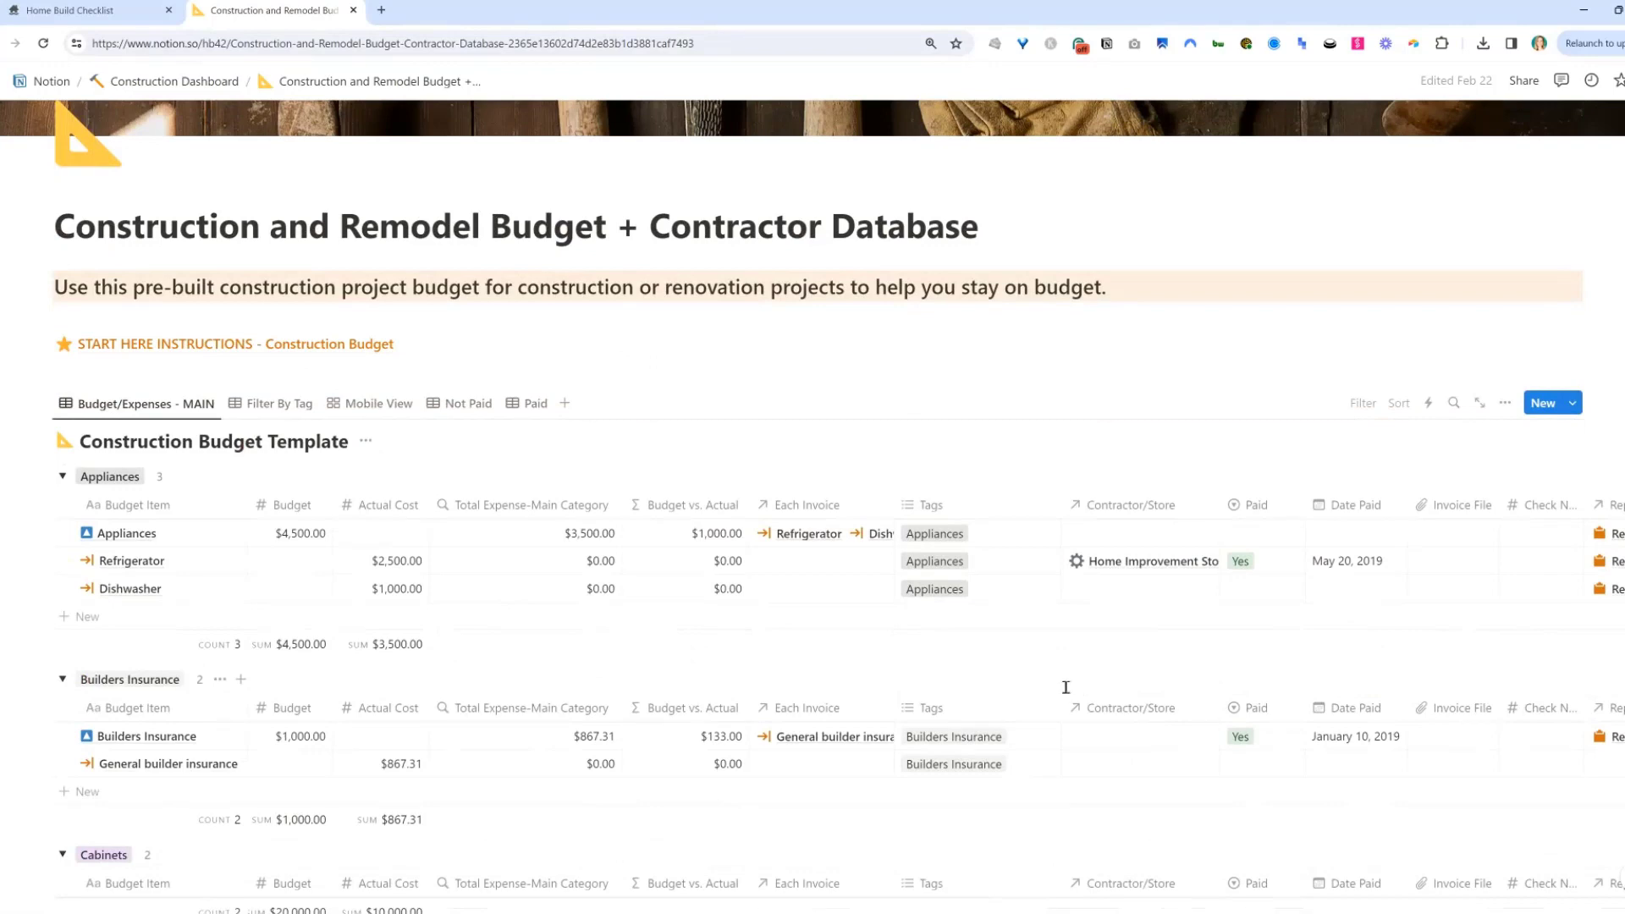
{"action": "left_click", "coordinate": [85, 14]}
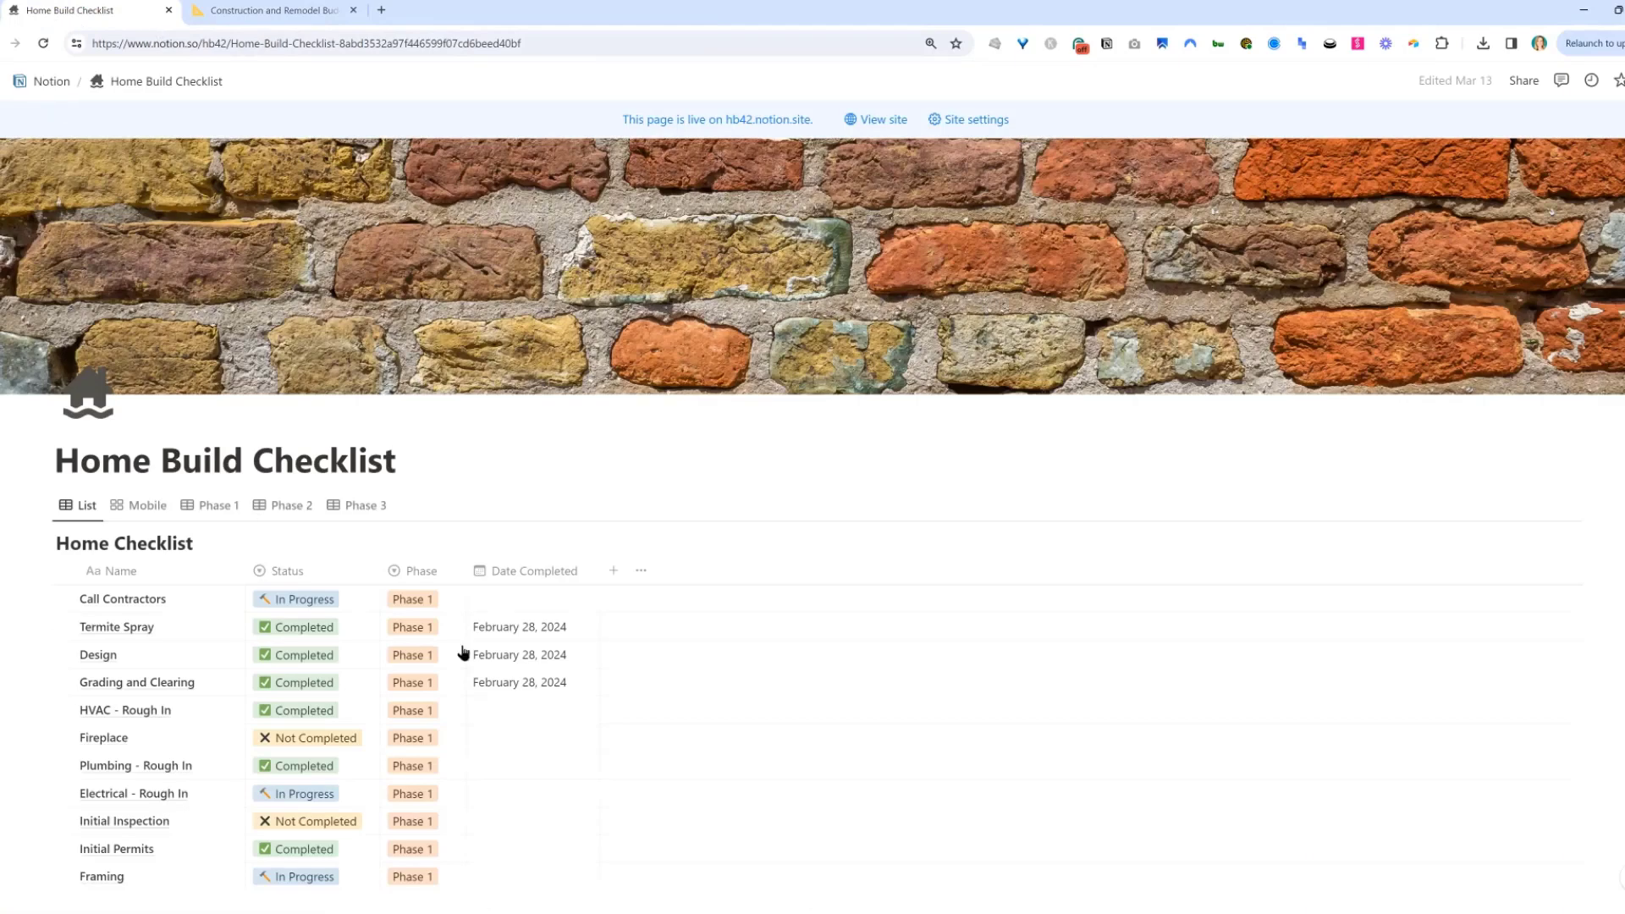
Add a relation property linking Home Checklist to the Construction Budget Template database, with it shown on the budget database too.
{"action": "left_click", "coordinate": [616, 573]}
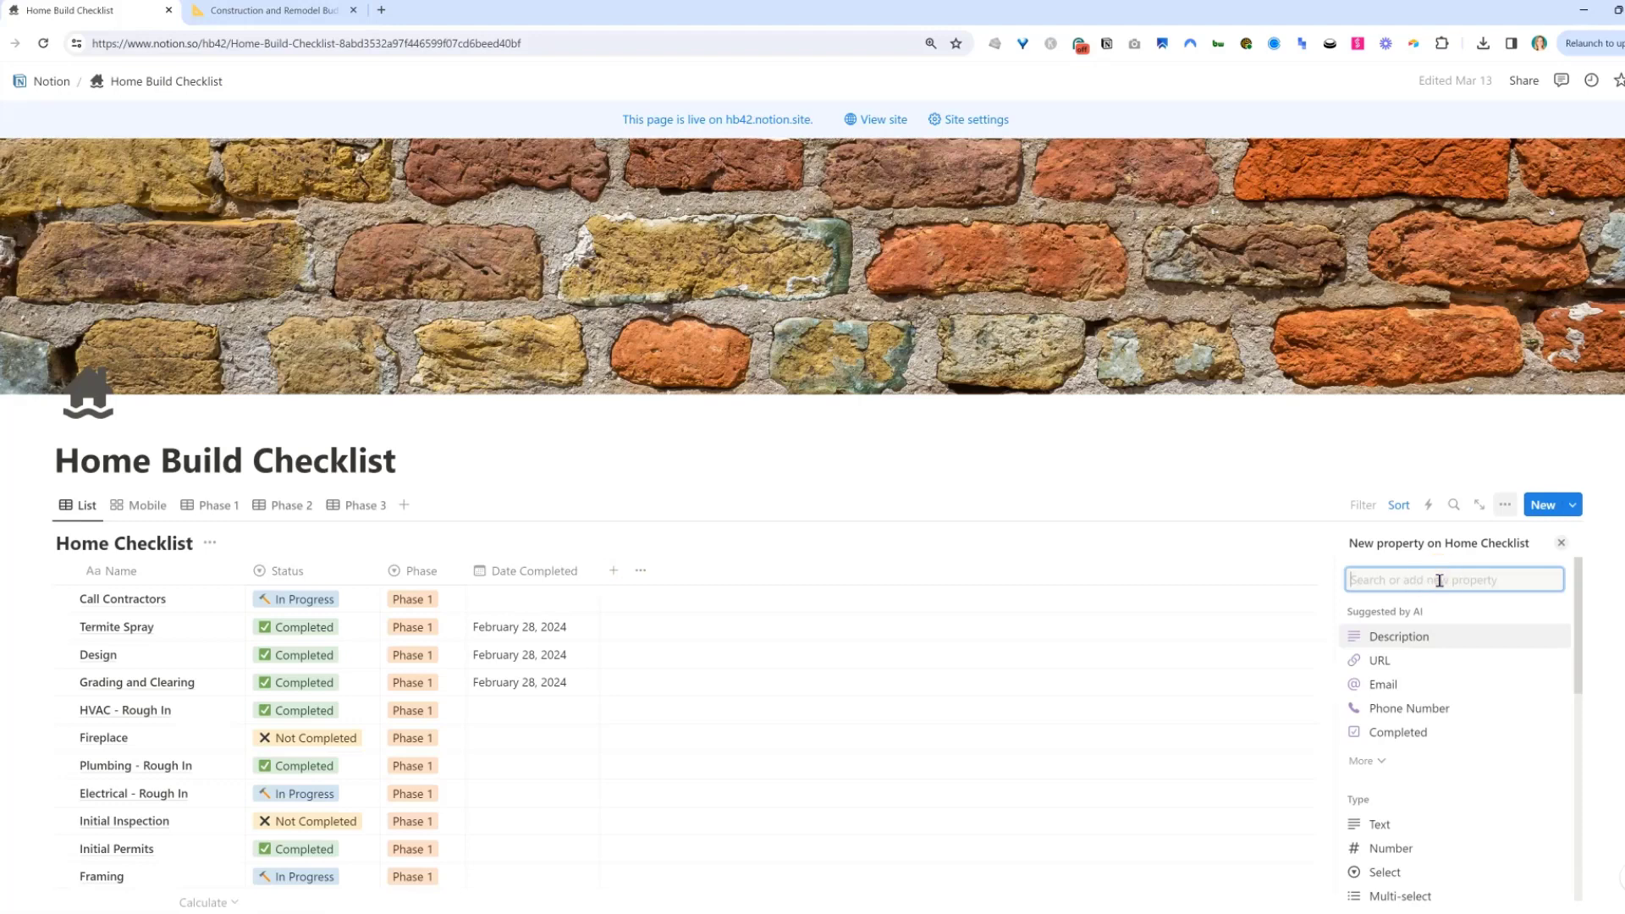
{"action": "type", "text": "rel"}
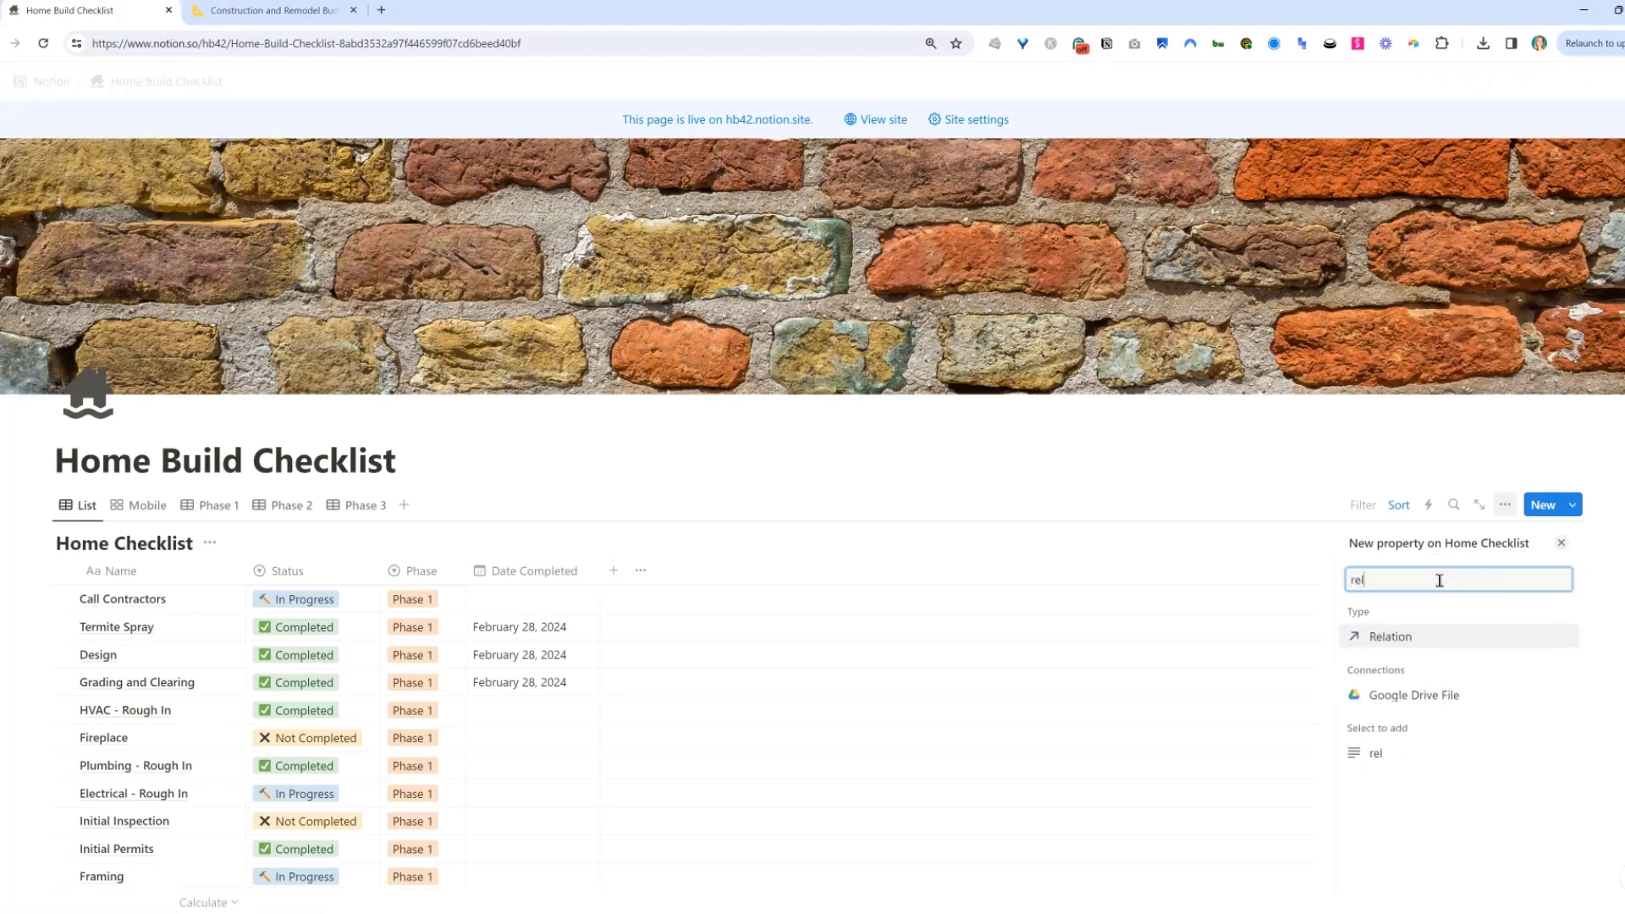
{"action": "left_click", "coordinate": [1408, 638]}
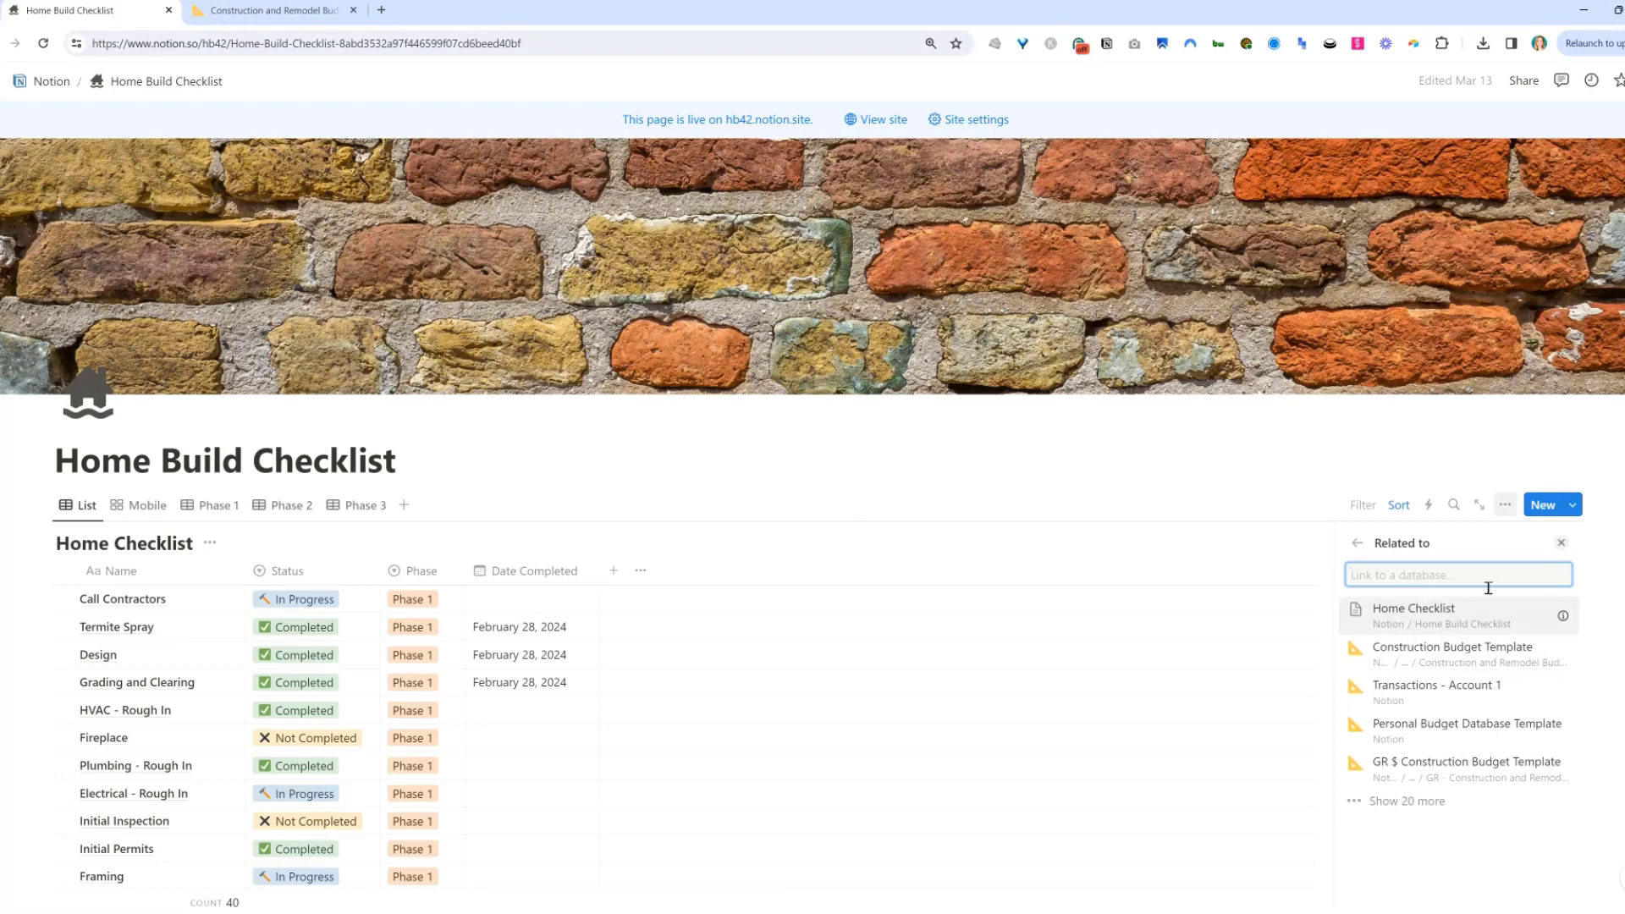
{"action": "left_click", "coordinate": [1503, 659]}
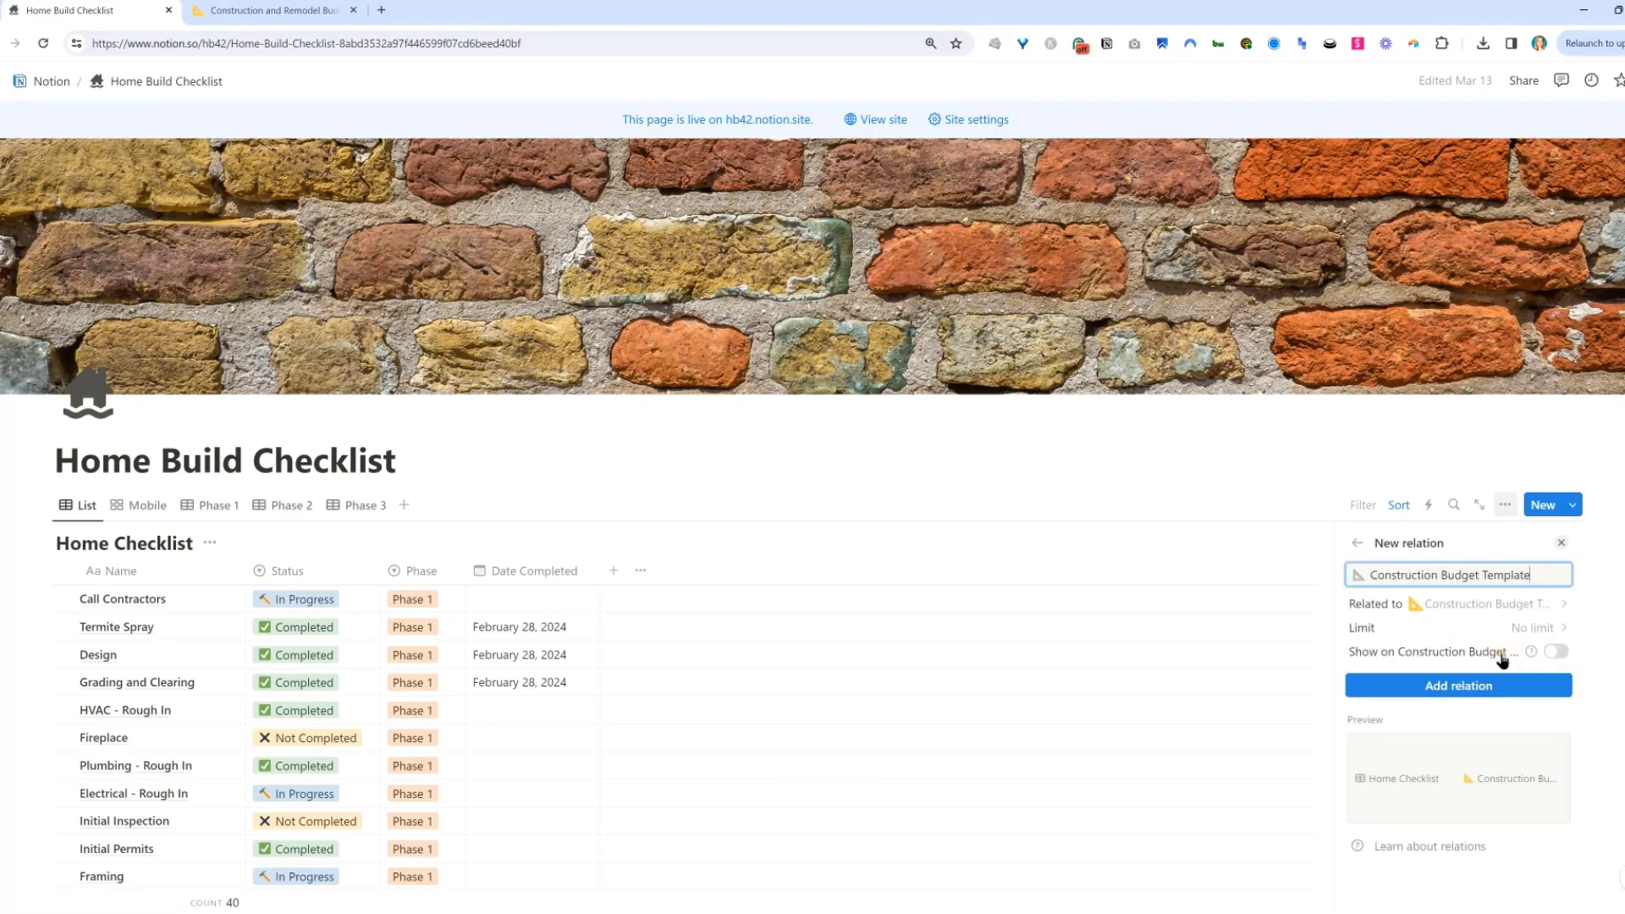
{"action": "left_click", "coordinate": [1556, 652]}
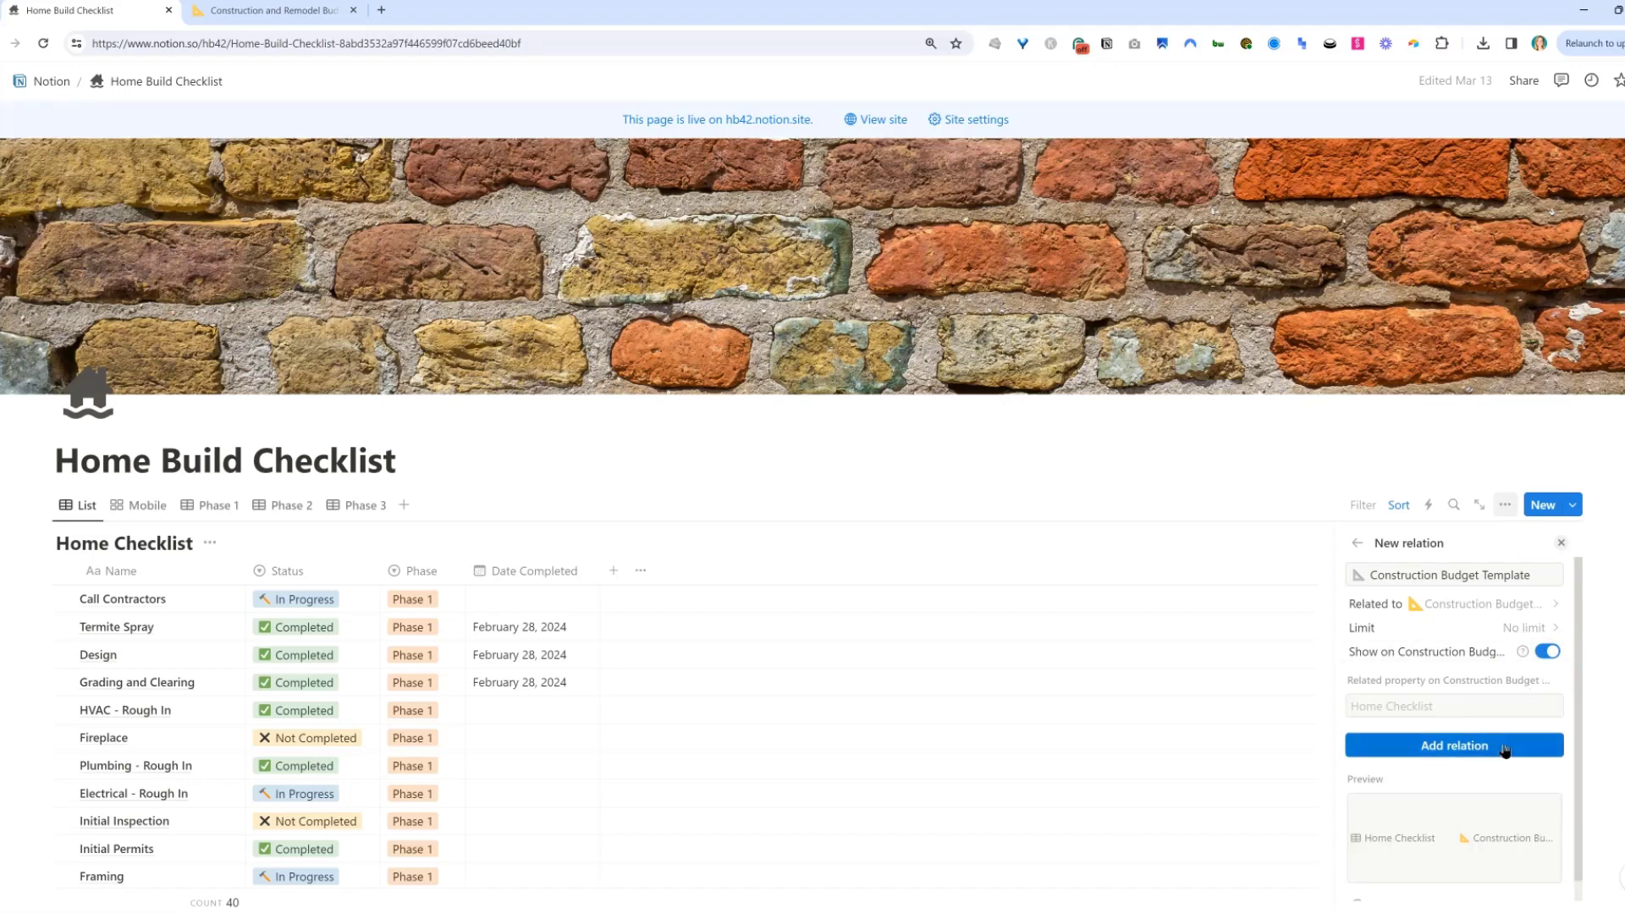
{"action": "scroll", "coordinate": [1464, 745], "scroll_direction": "down", "scroll_amount": 1}
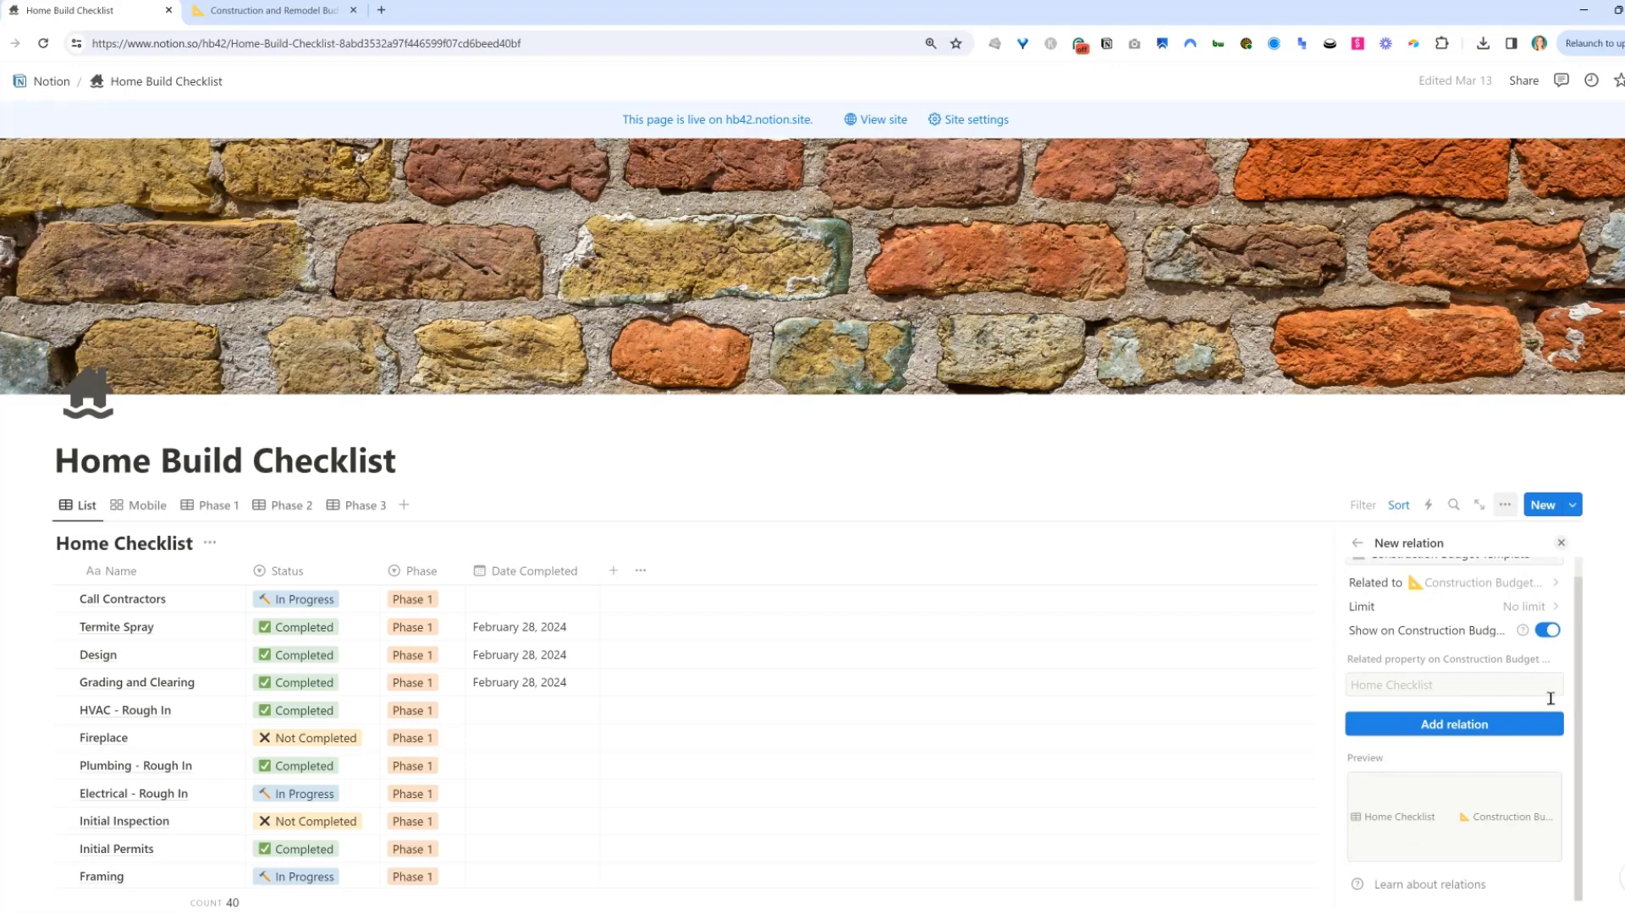
{"action": "left_click", "coordinate": [1449, 730]}
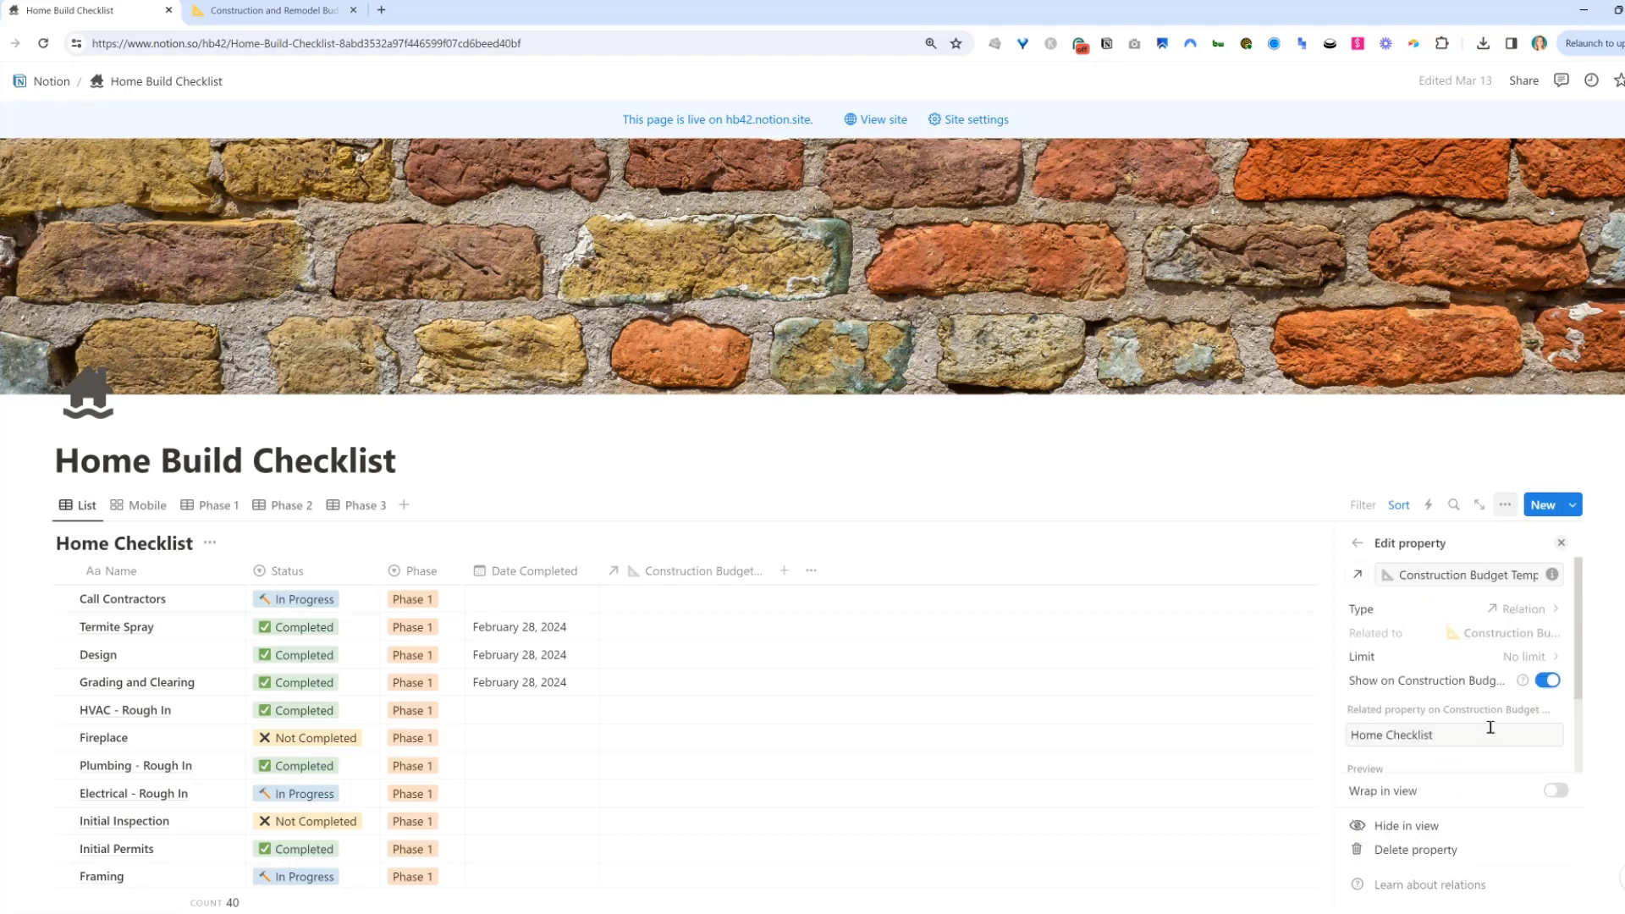
{"action": "left_click", "coordinate": [1003, 542]}
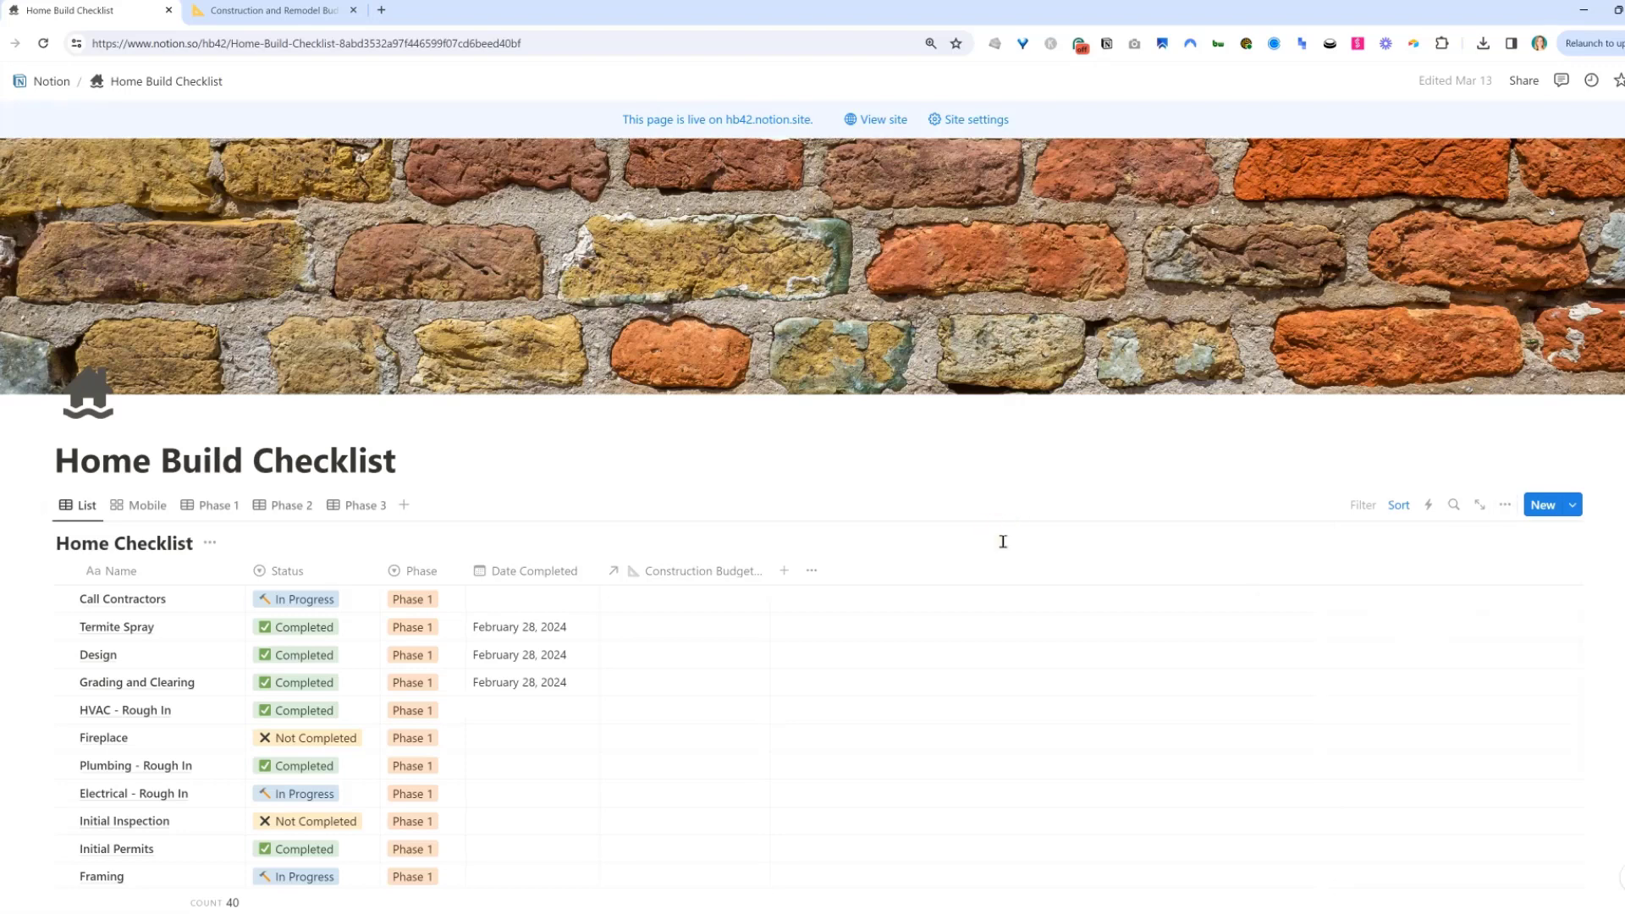
In the budget database tab, open the Refrigerator item and link its Home Checklist relation to the Appliances checklist item.
{"action": "left_click", "coordinate": [267, 10]}
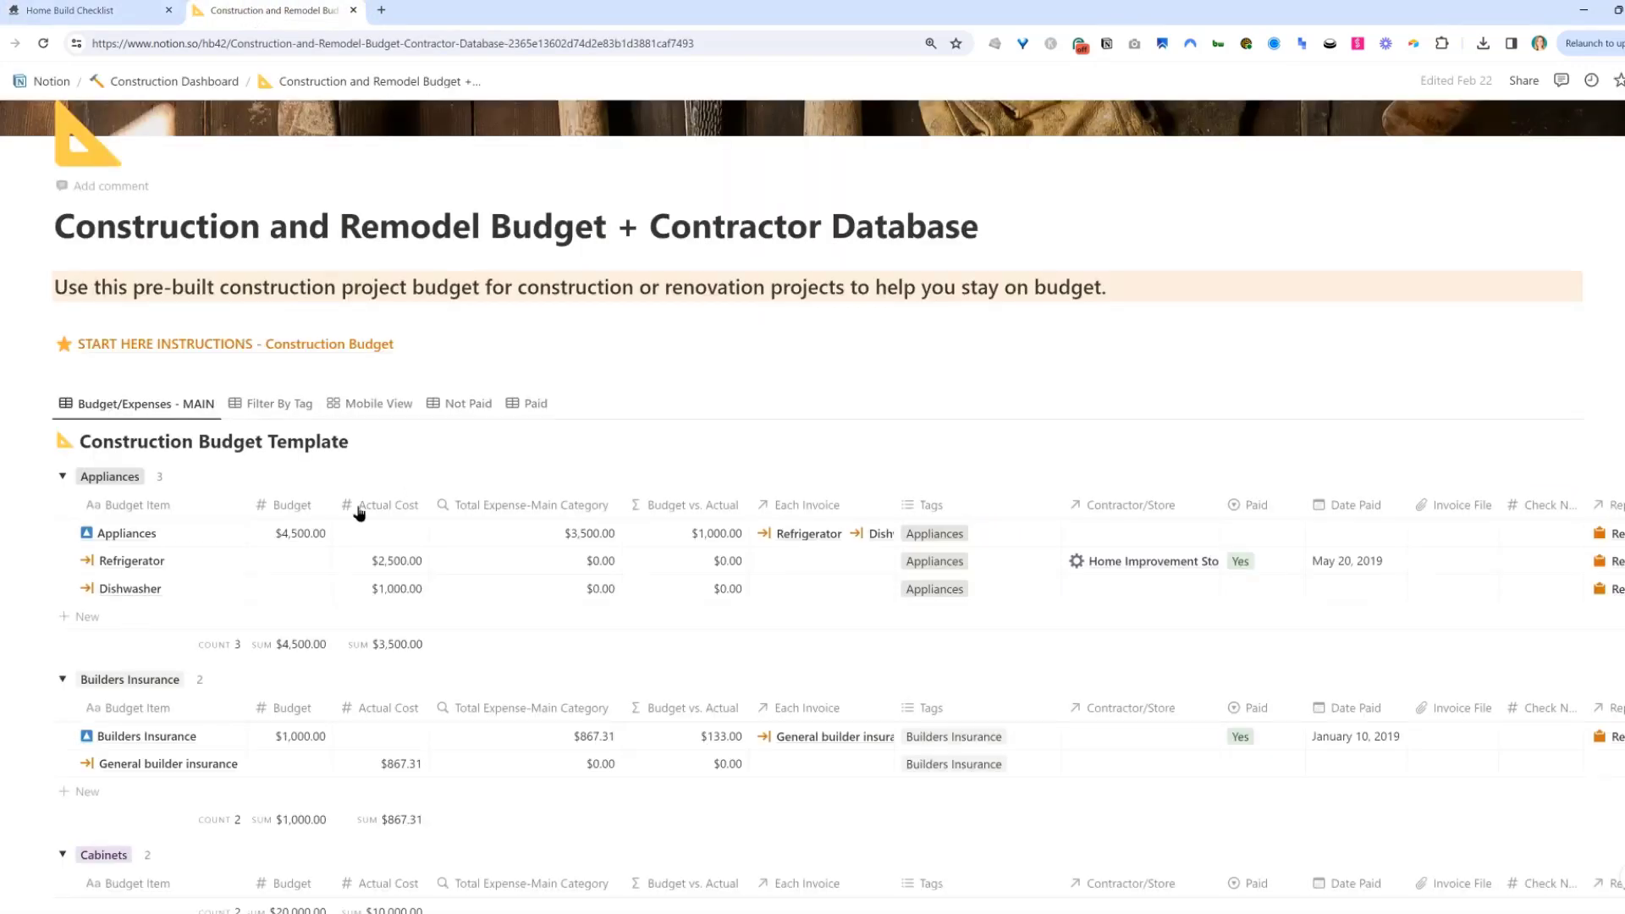
{"action": "left_click", "coordinate": [216, 561]}
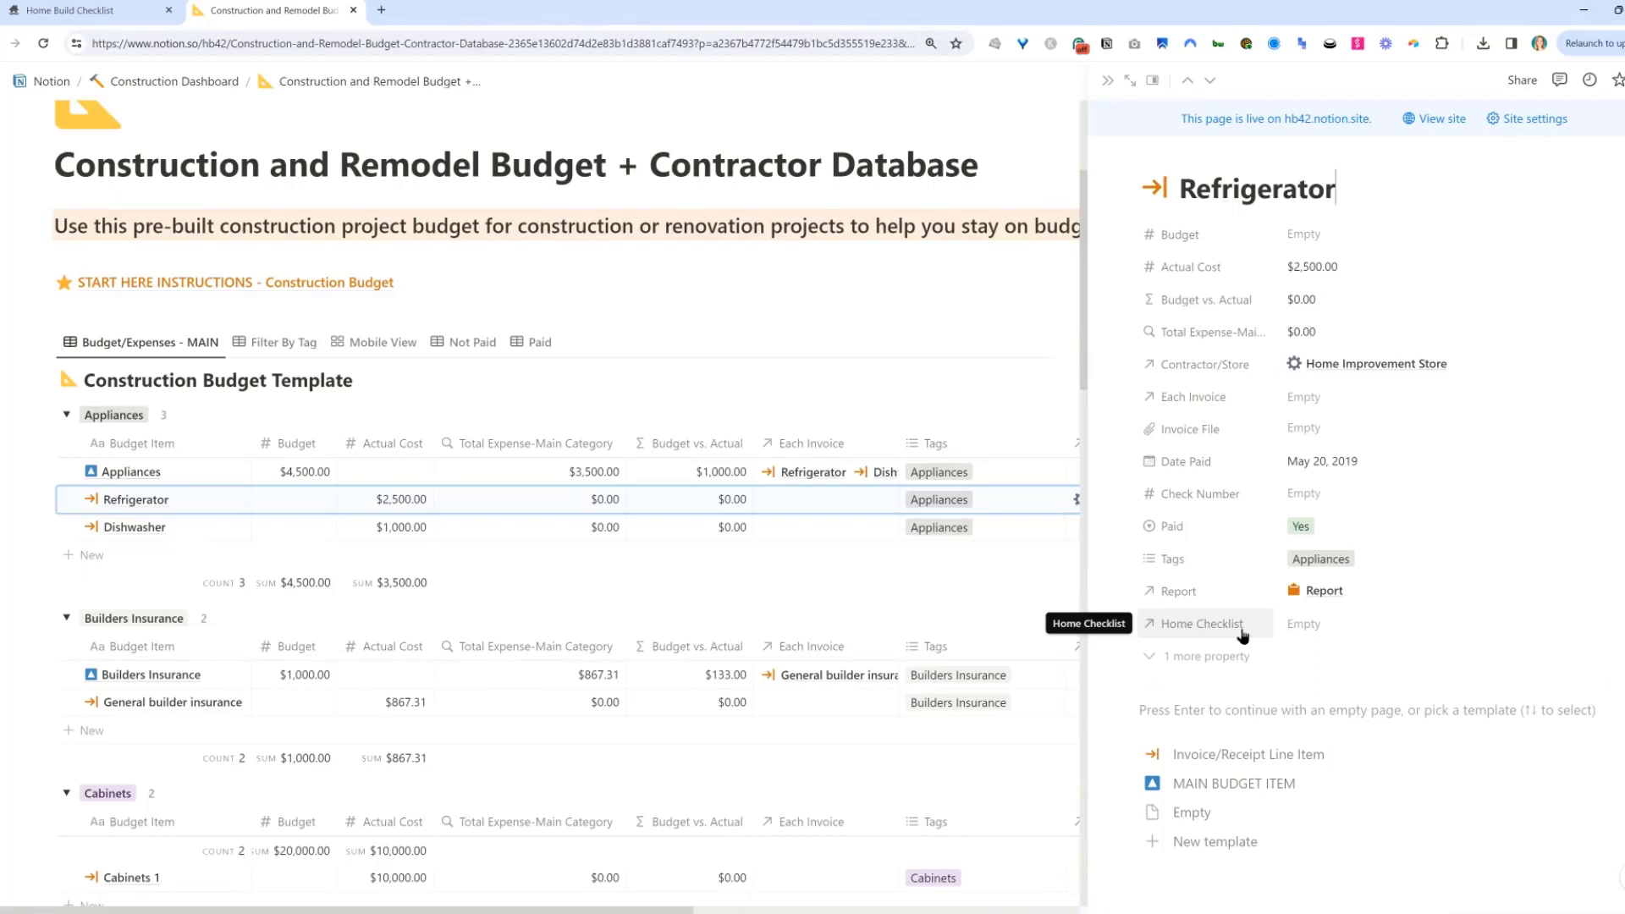
{"action": "left_click", "coordinate": [1392, 626]}
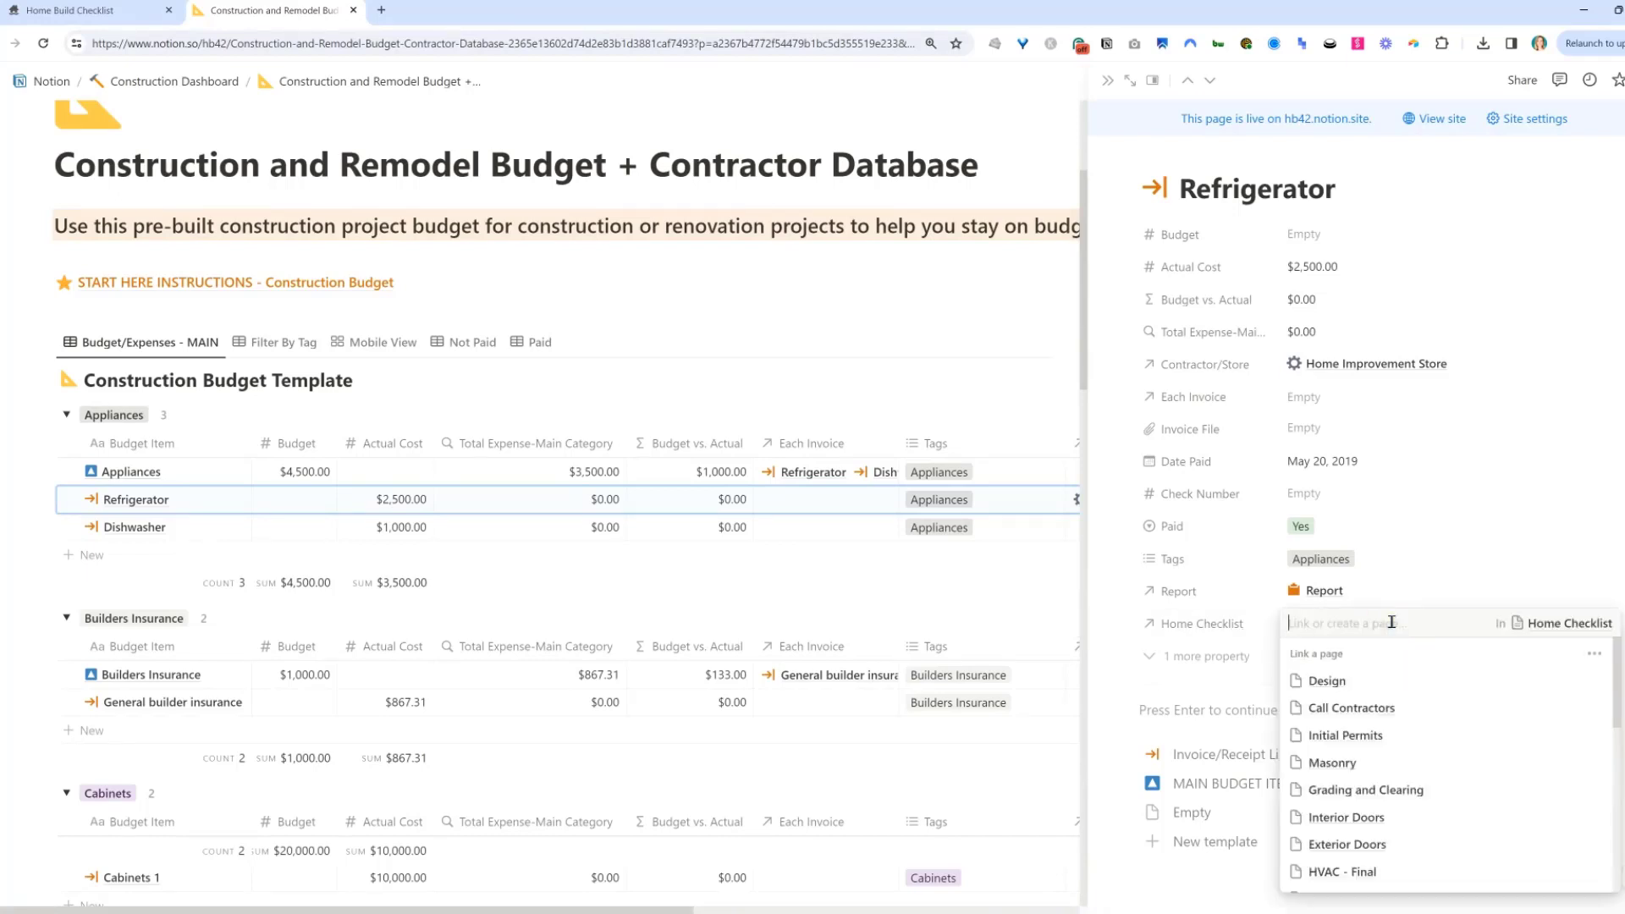
{"action": "type", "text": "appli"}
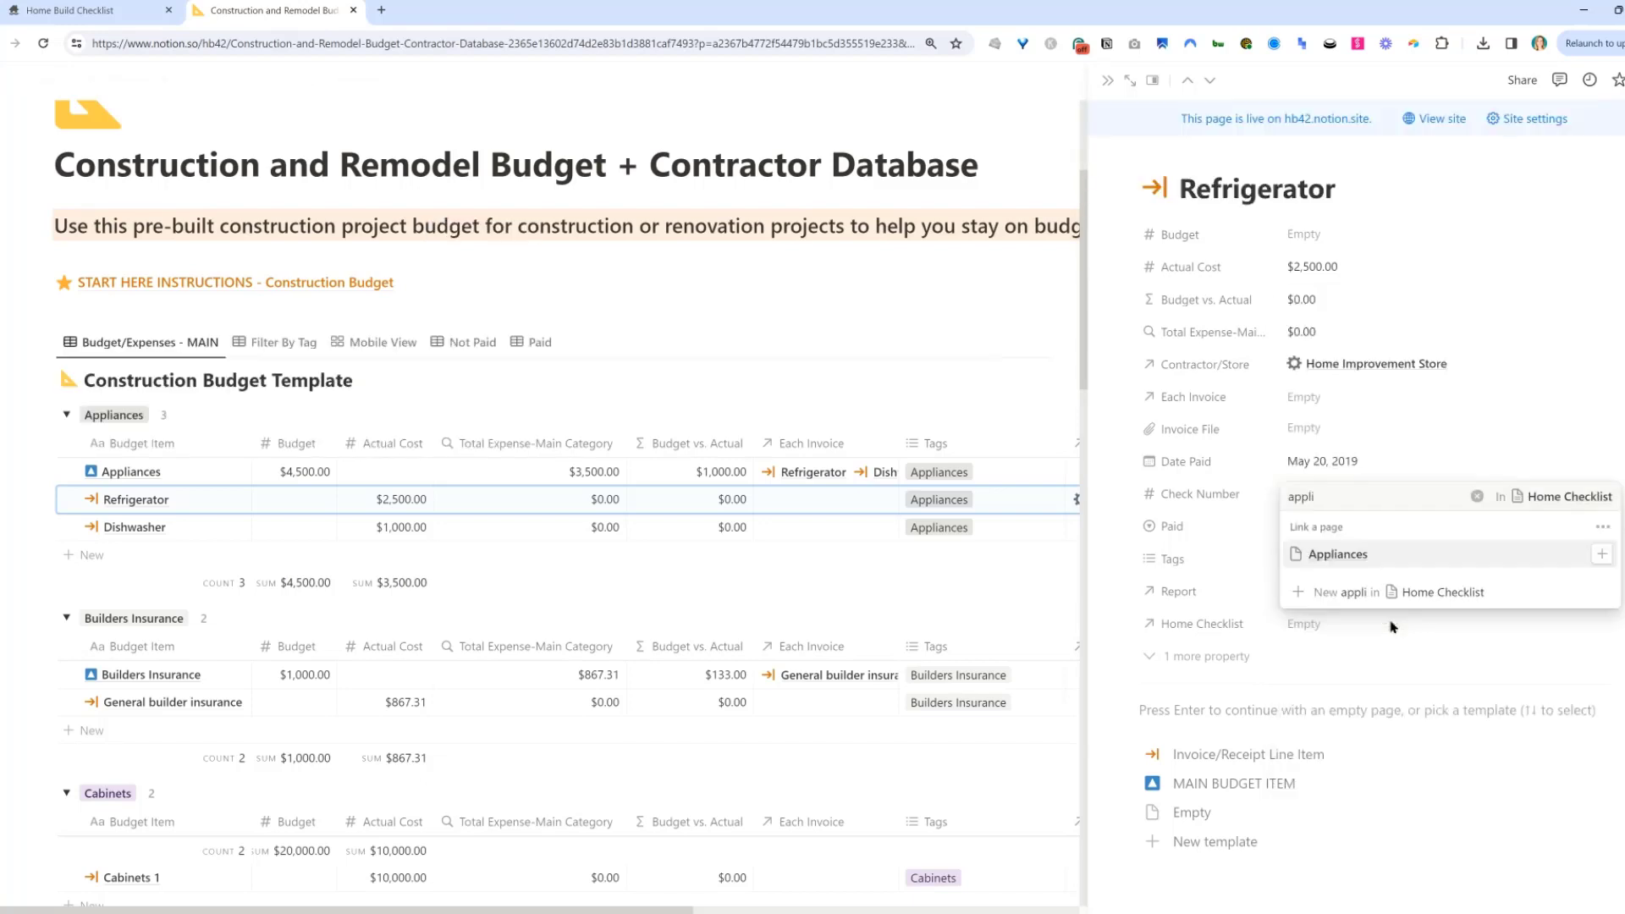
{"action": "left_click", "coordinate": [1338, 554]}
{"action": "left_click", "coordinate": [1416, 666]}
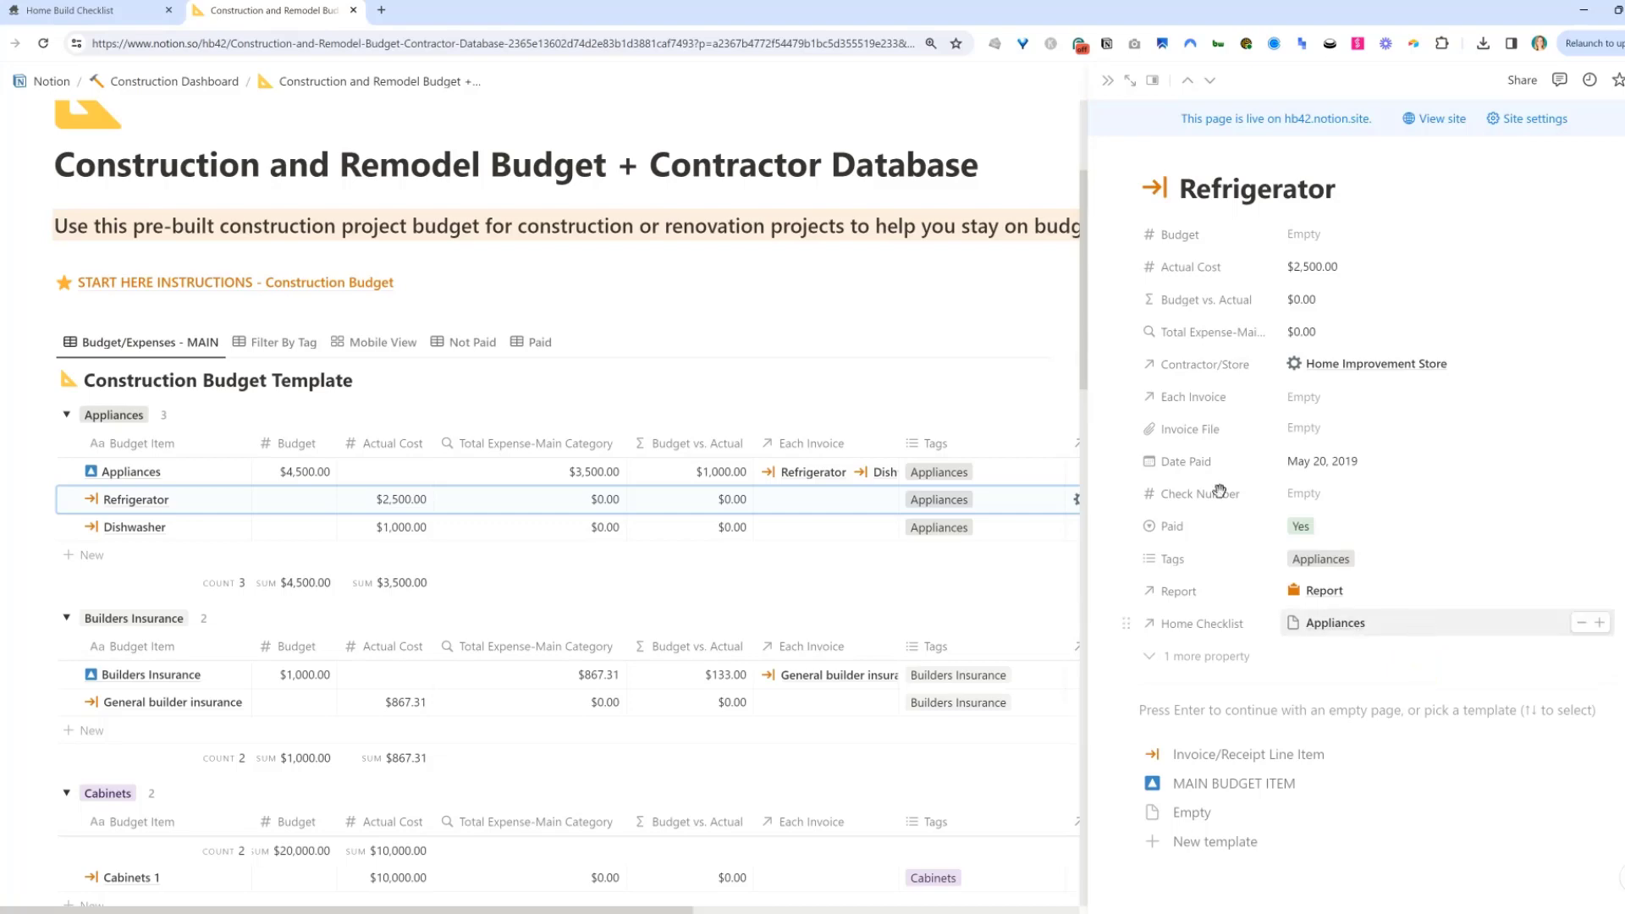
Return to the checklist tab and scroll through the list to review the Appliances row's budget relation.
{"action": "left_click", "coordinate": [106, 9]}
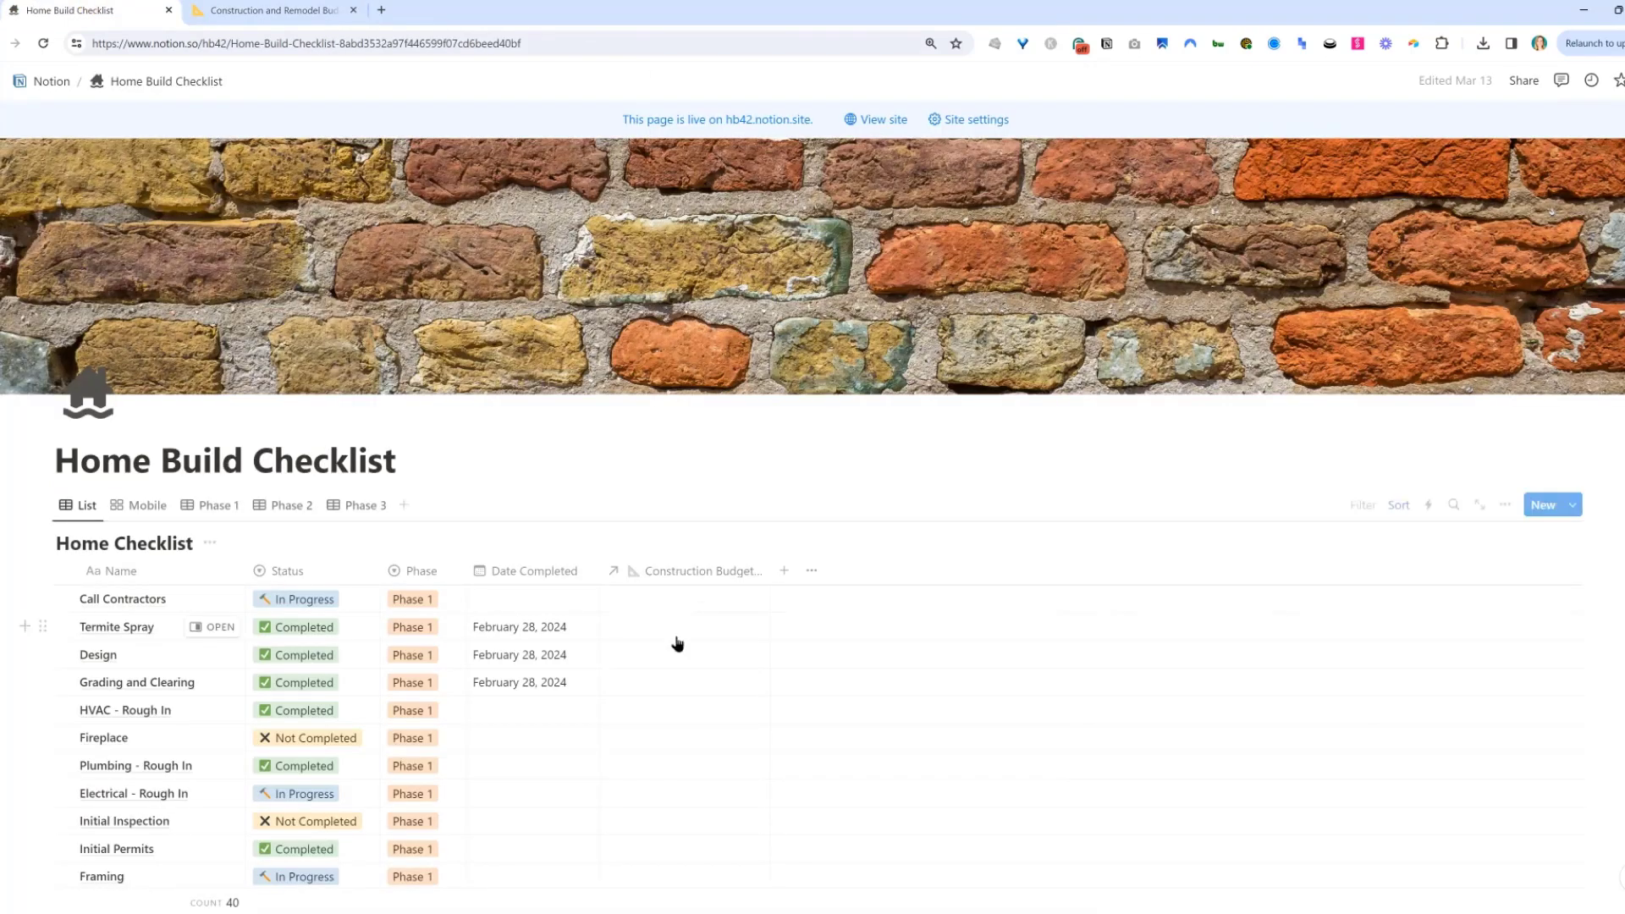
{"action": "scroll", "coordinate": [550, 582], "scroll_direction": "down", "scroll_amount": 5}
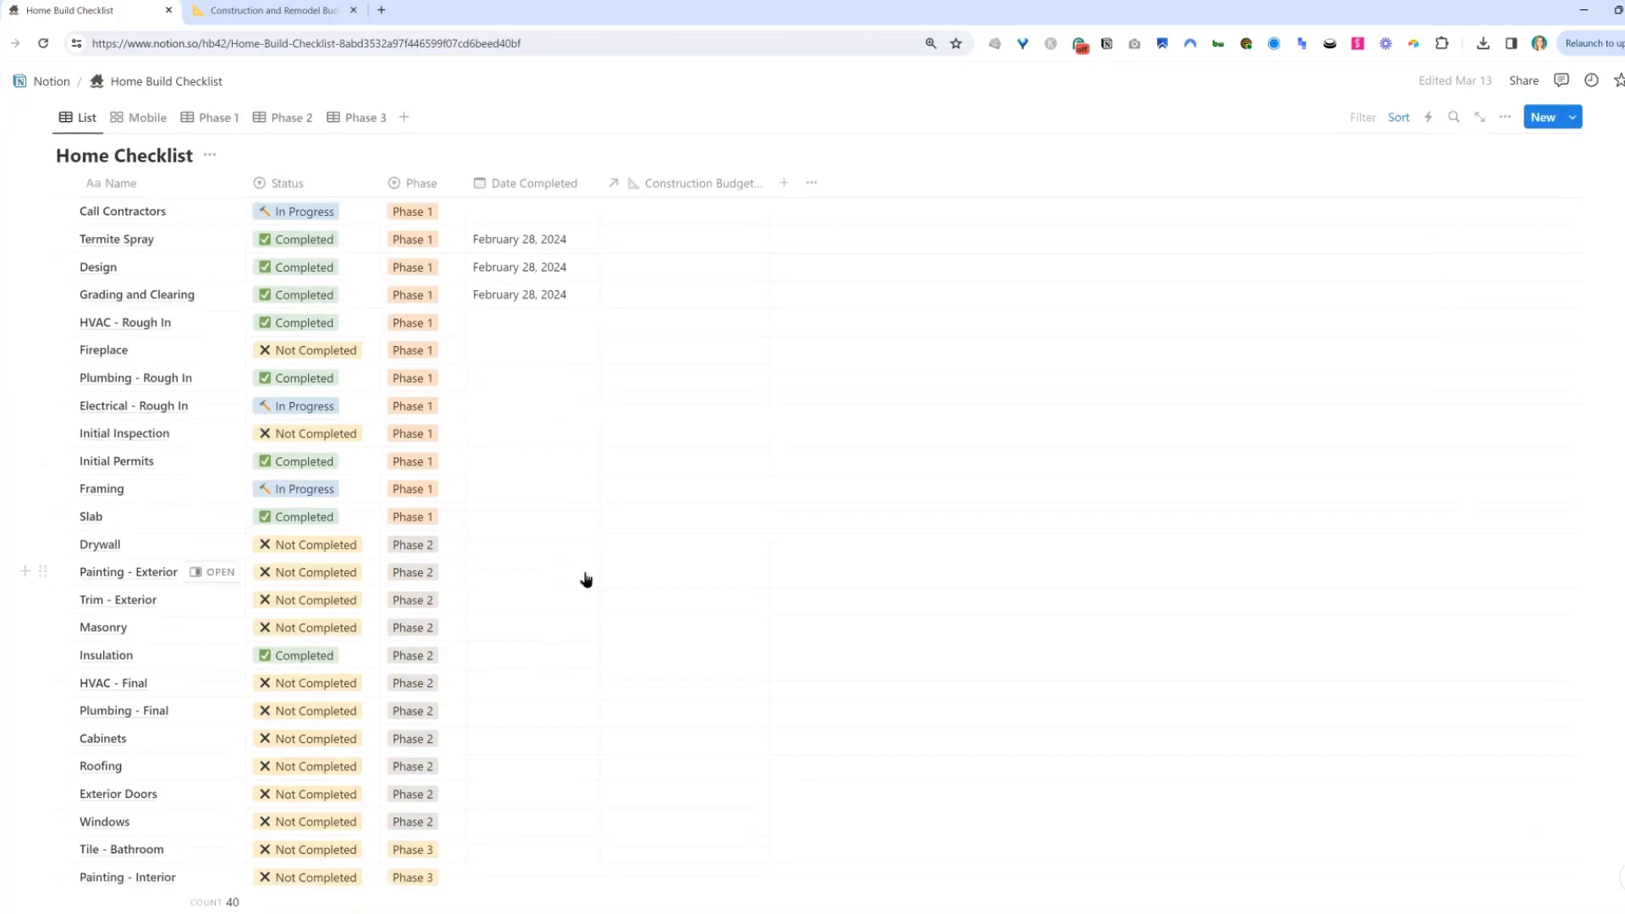
{"action": "scroll", "coordinate": [610, 580], "scroll_direction": "down", "scroll_amount": 7}
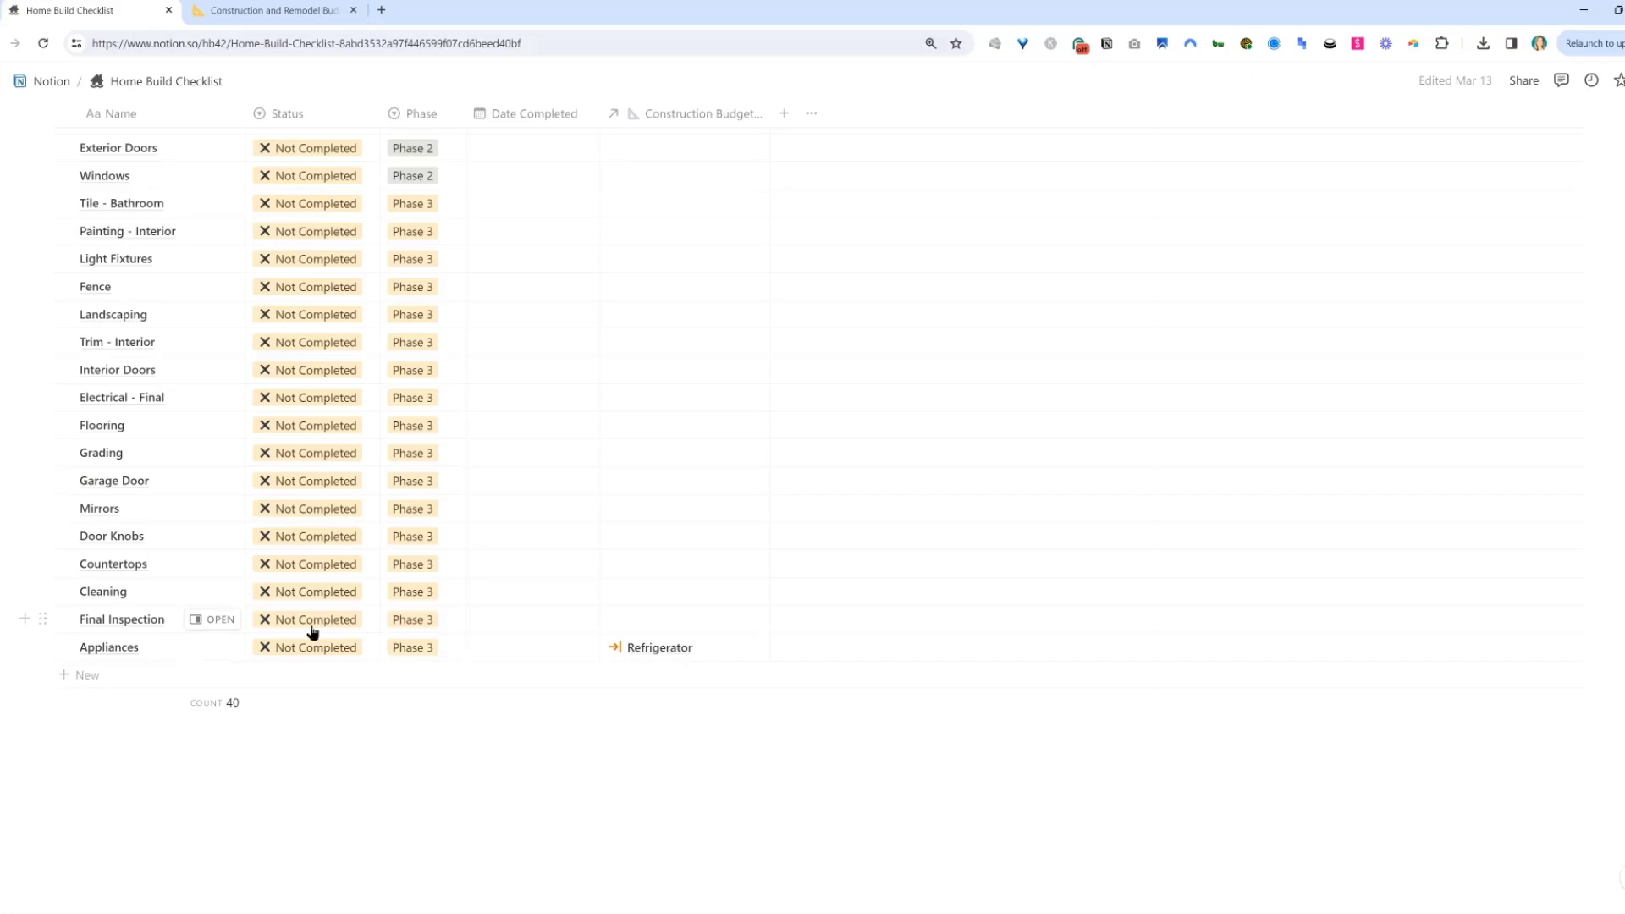
{"action": "scroll", "coordinate": [370, 575], "scroll_direction": "up", "scroll_amount": 15}
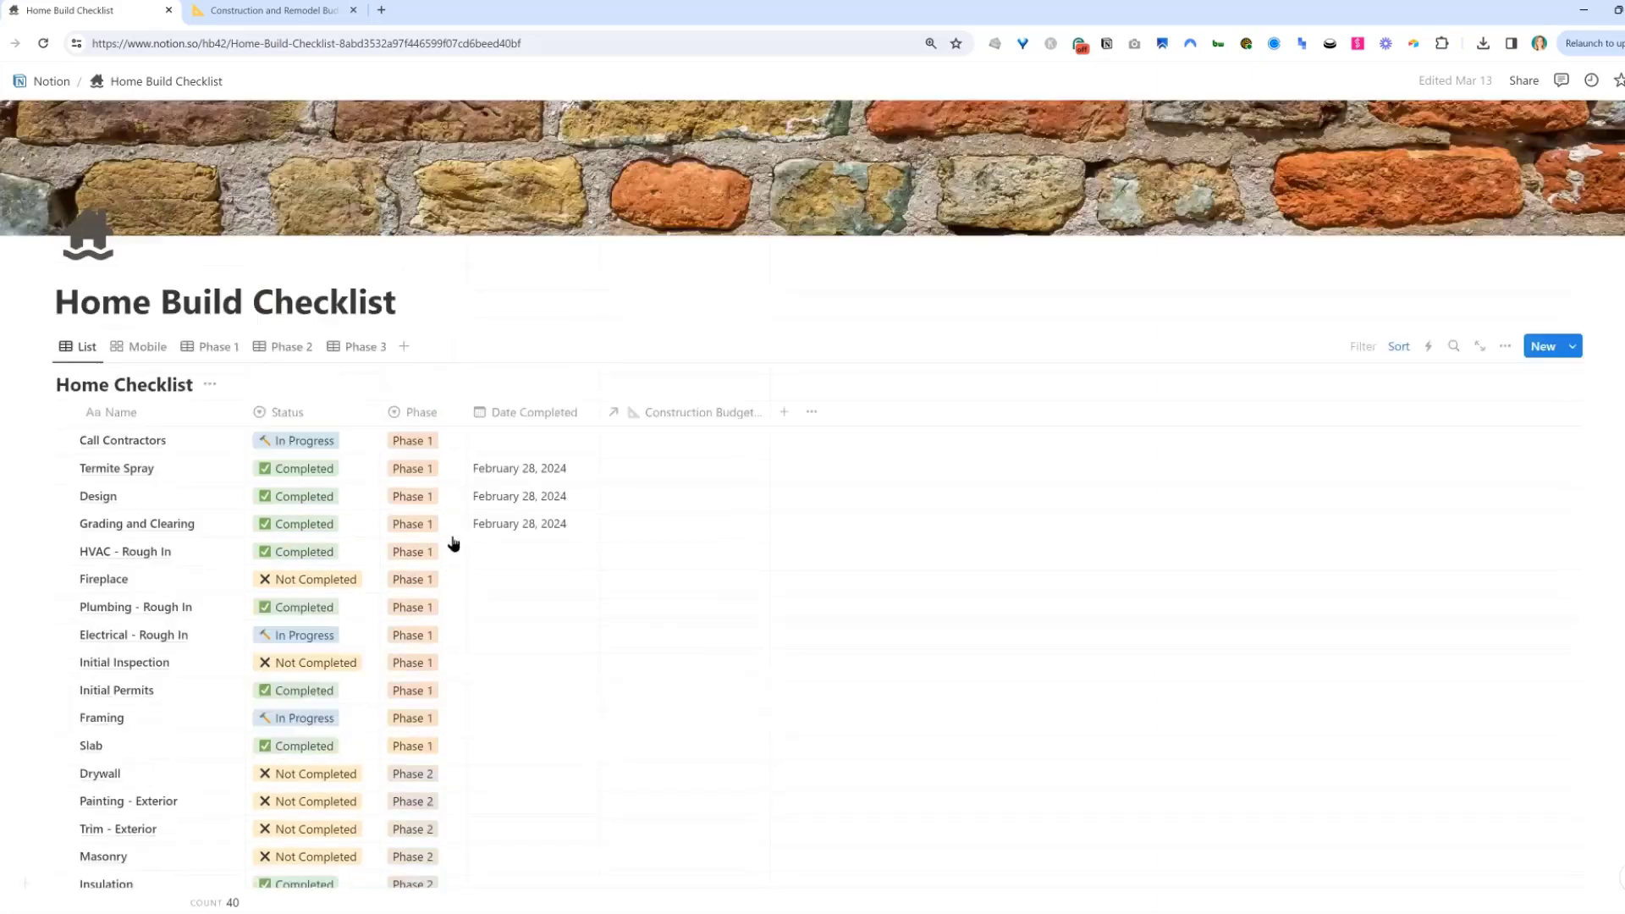